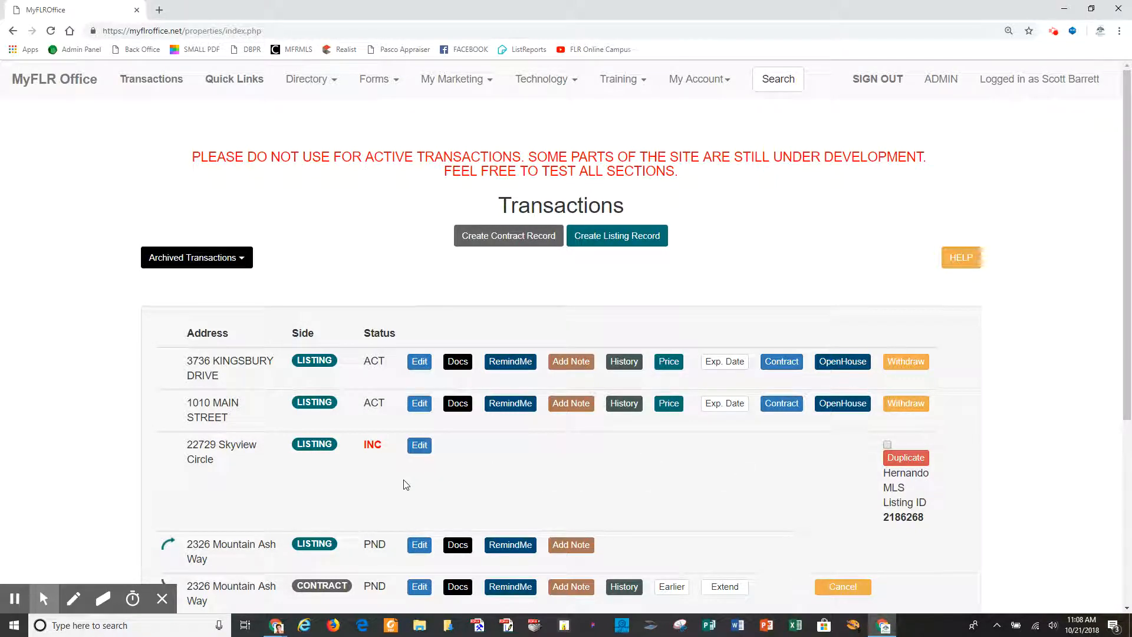
click(423, 368)
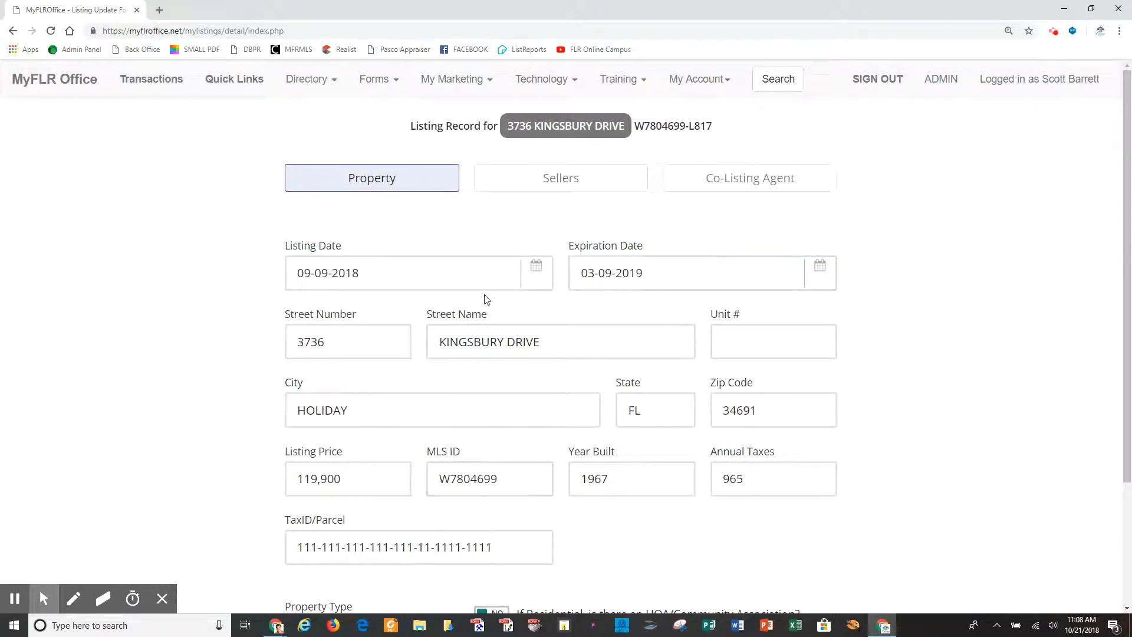
scroll(660, 541, down, 2)
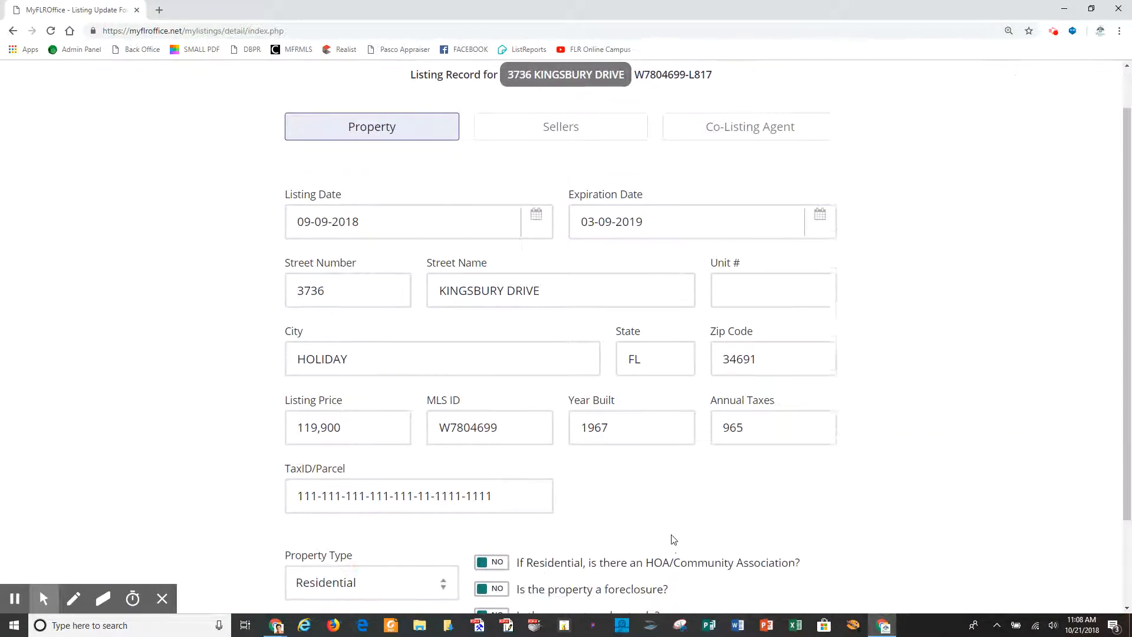
scroll(674, 540, down, 1)
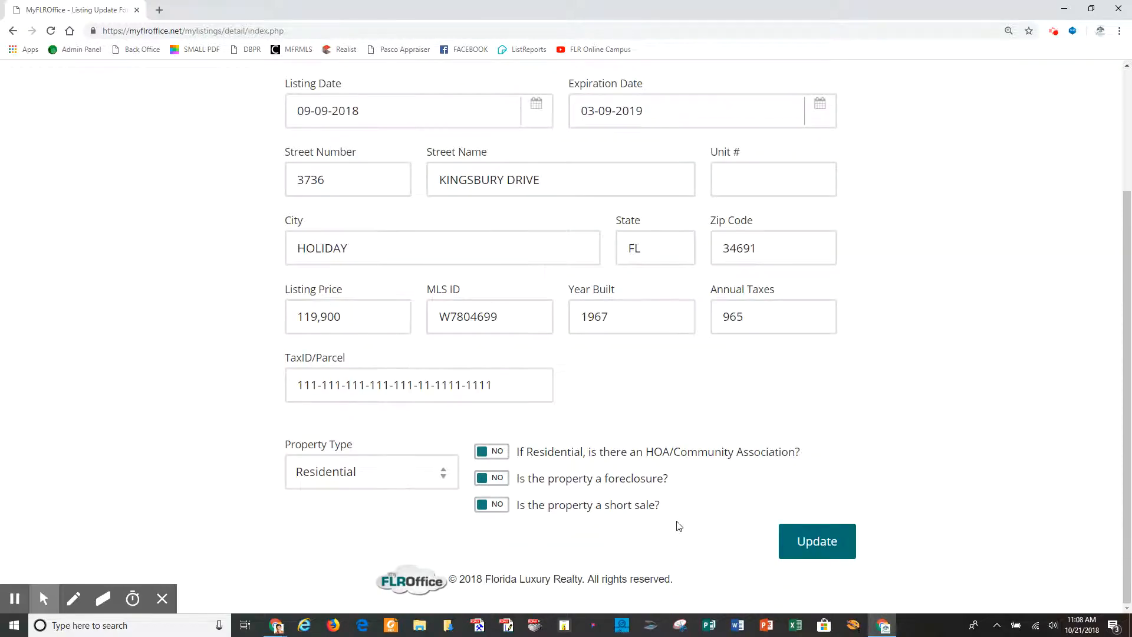
scroll(678, 526, up, 2)
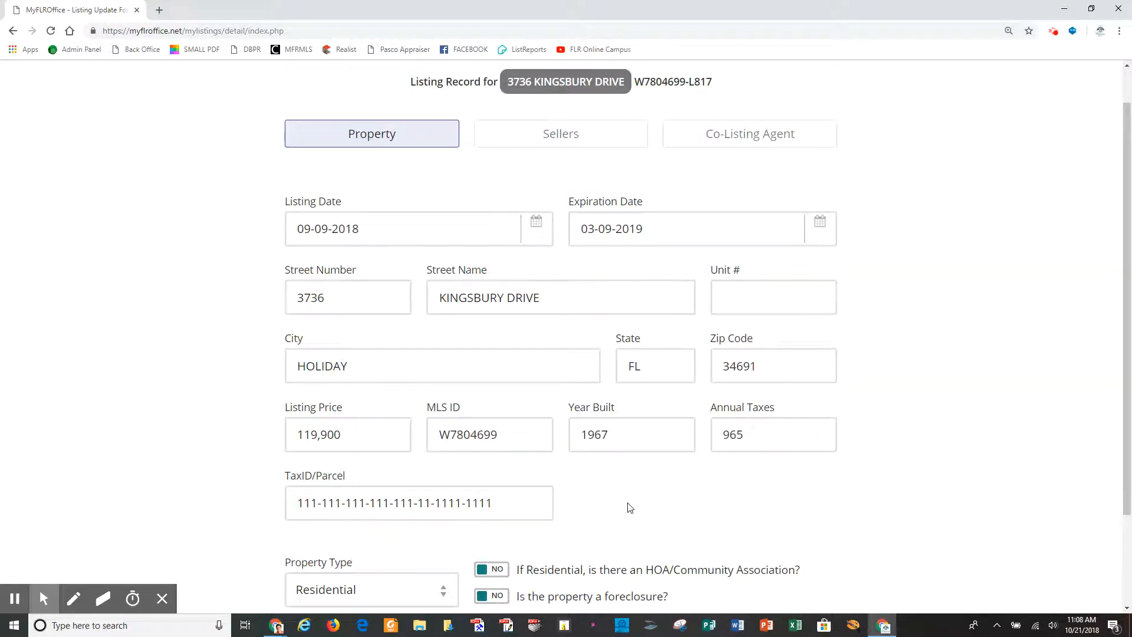
scroll(629, 505, down, 2)
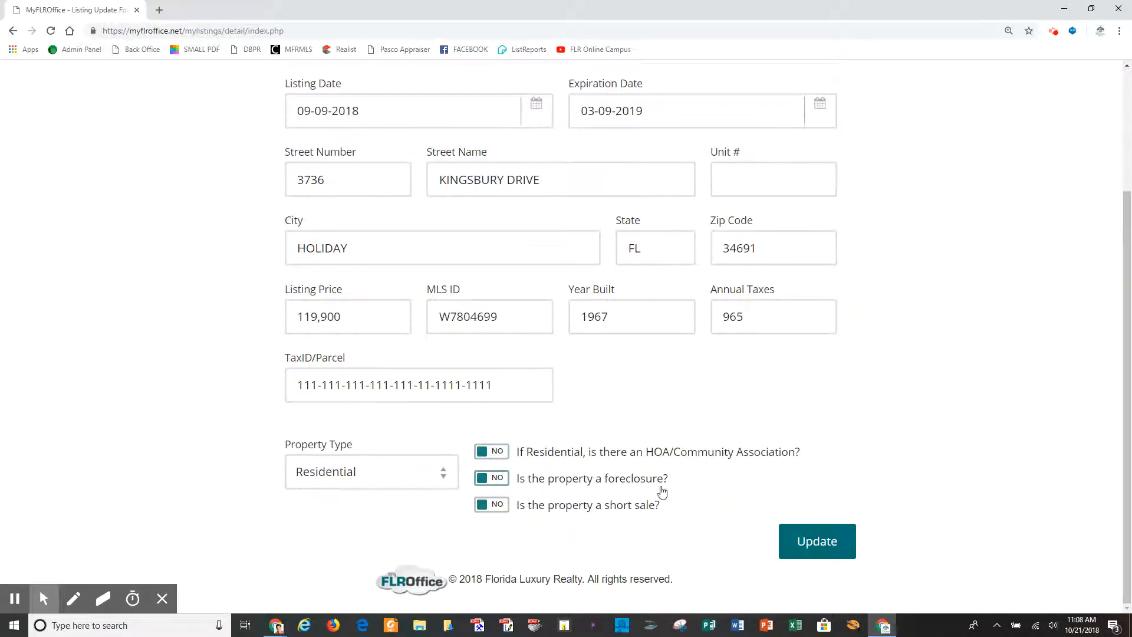
scroll(703, 518, up, 2)
scroll(704, 519, up, 1)
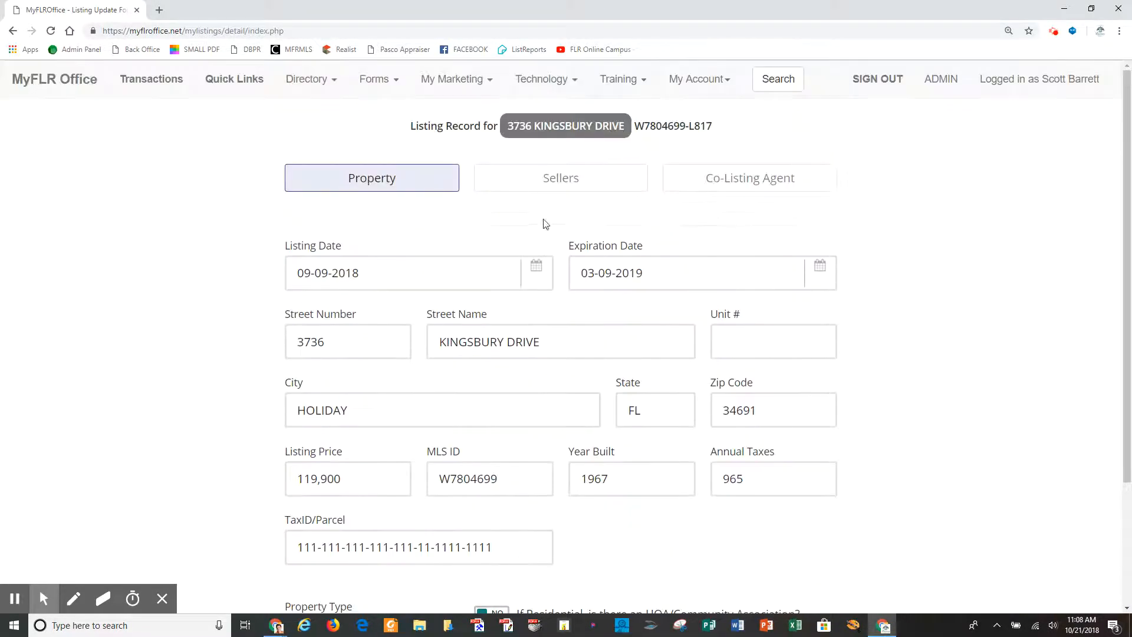
click(558, 178)
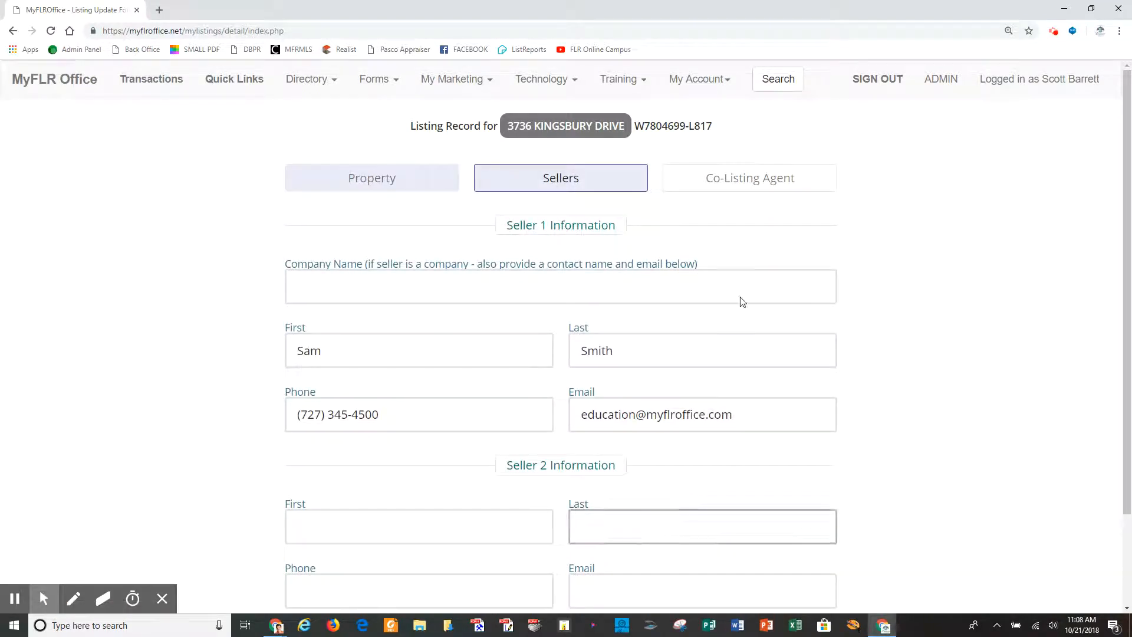
click(760, 187)
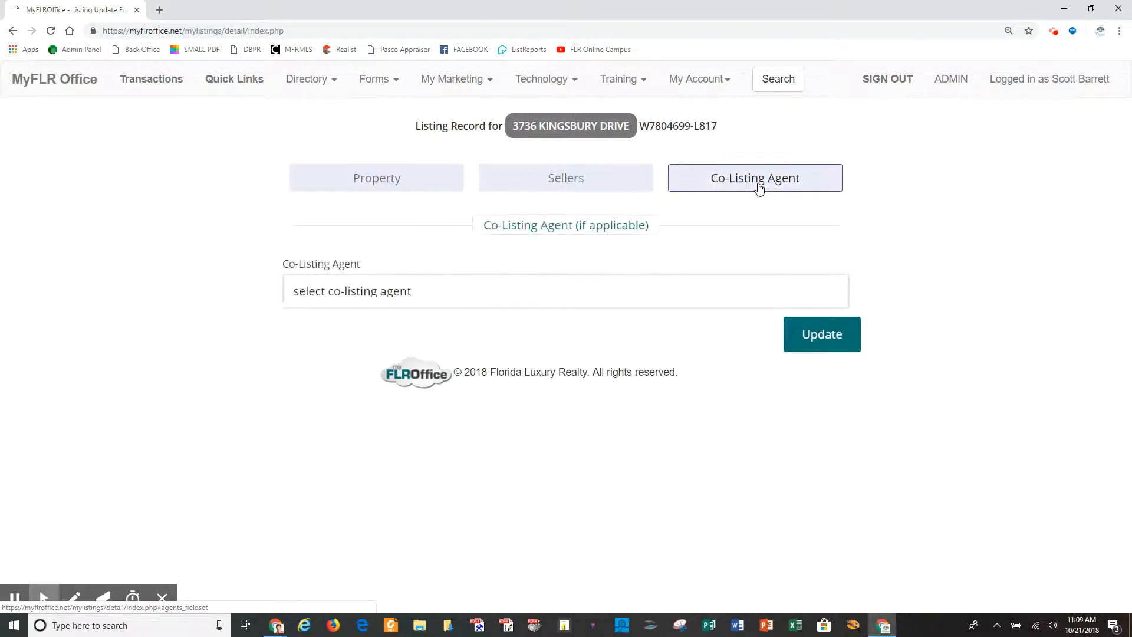
click(814, 336)
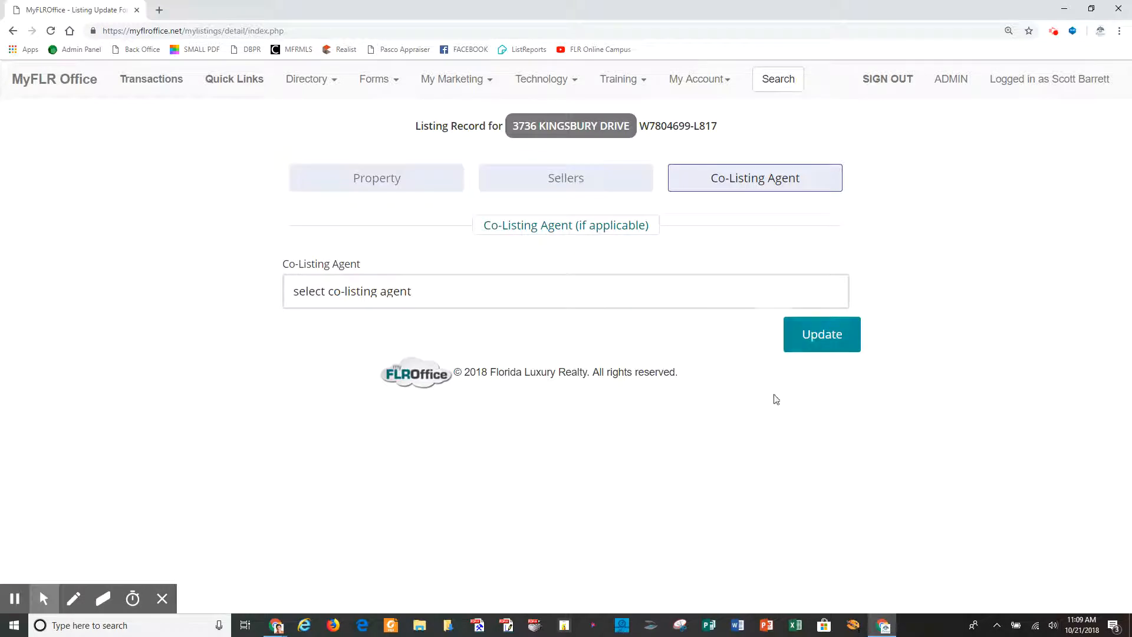
click(146, 83)
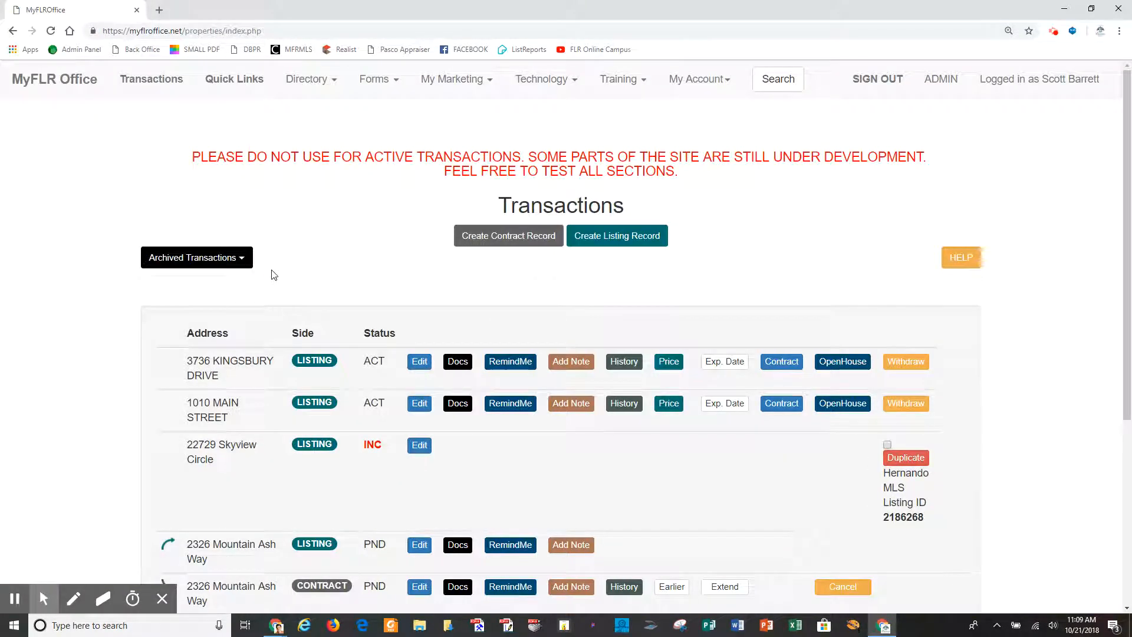
click(459, 364)
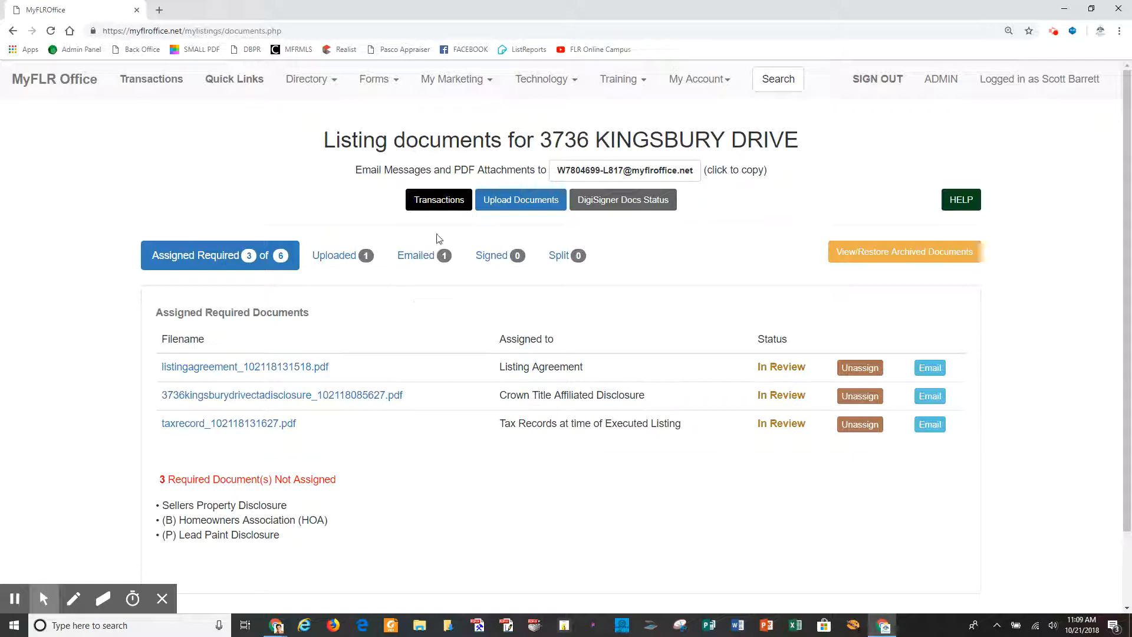
click(437, 203)
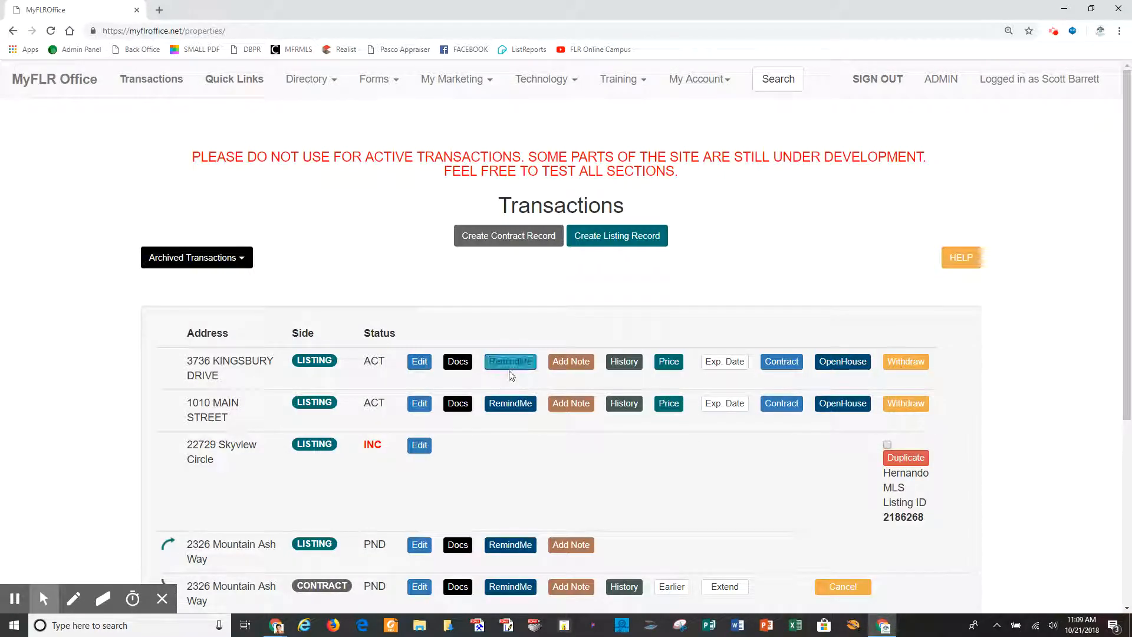
click(511, 365)
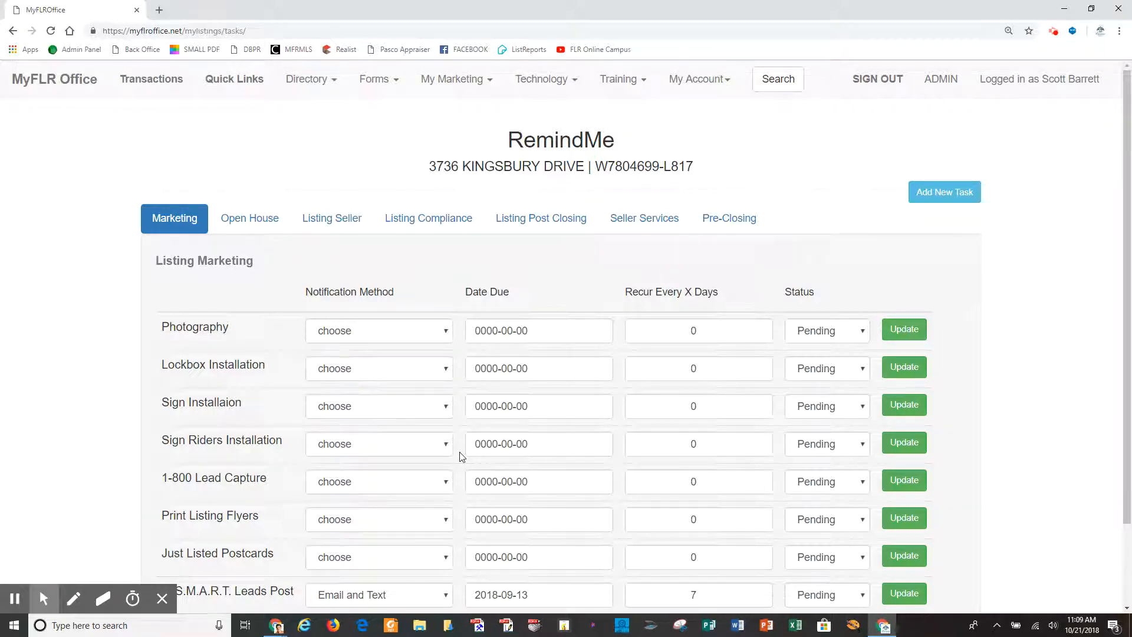
scroll(462, 457, down, 1)
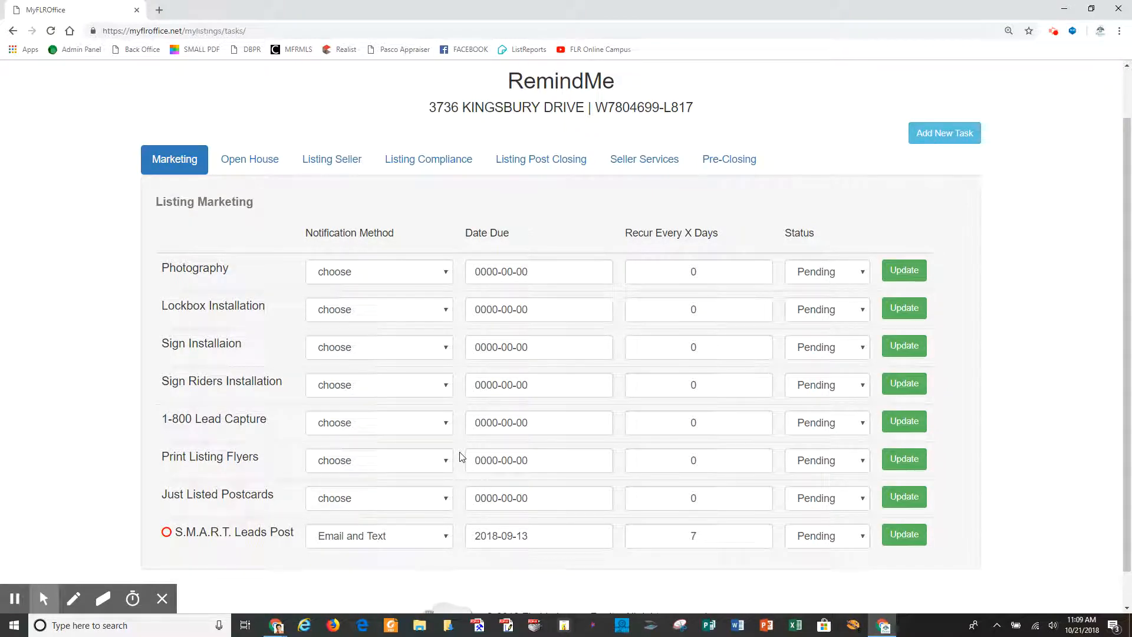
scroll(209, 380, up, 1)
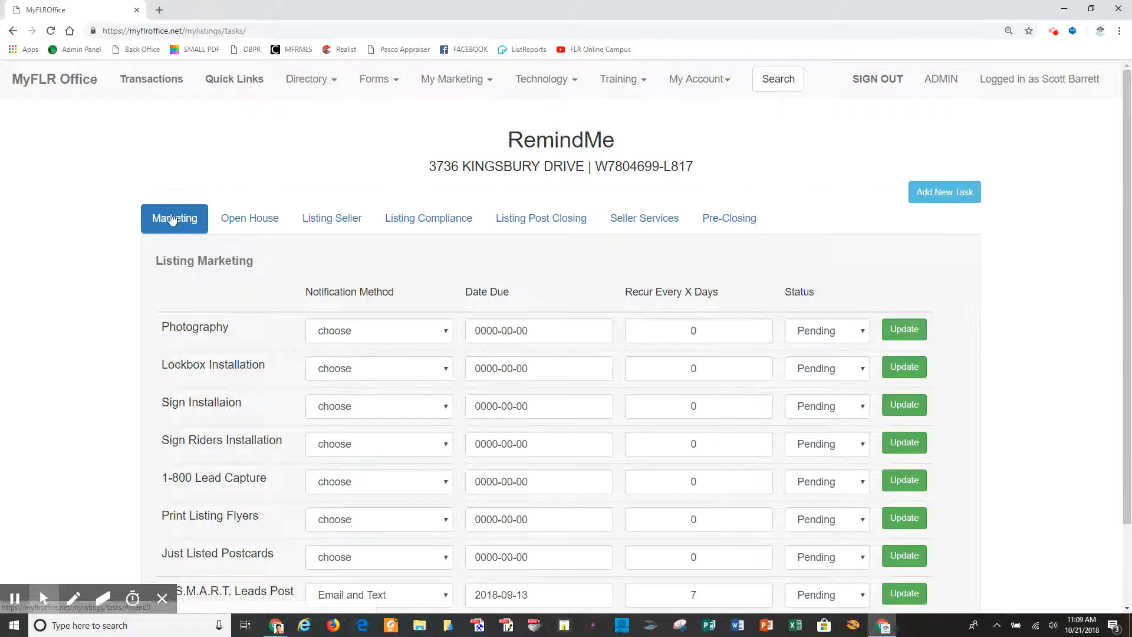
click(243, 222)
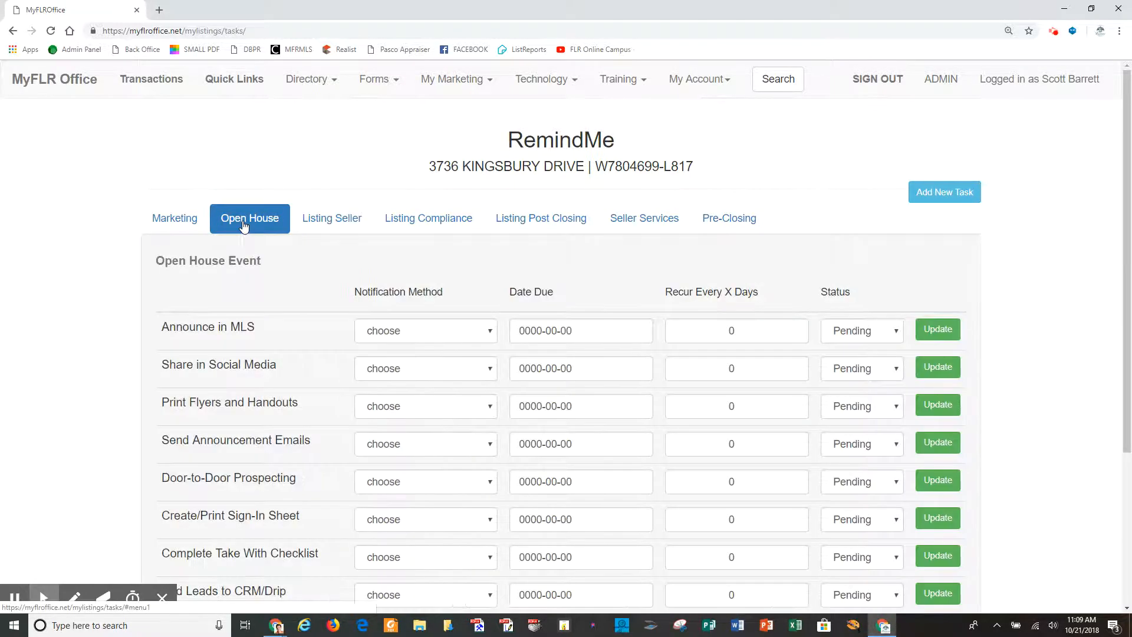
click(334, 217)
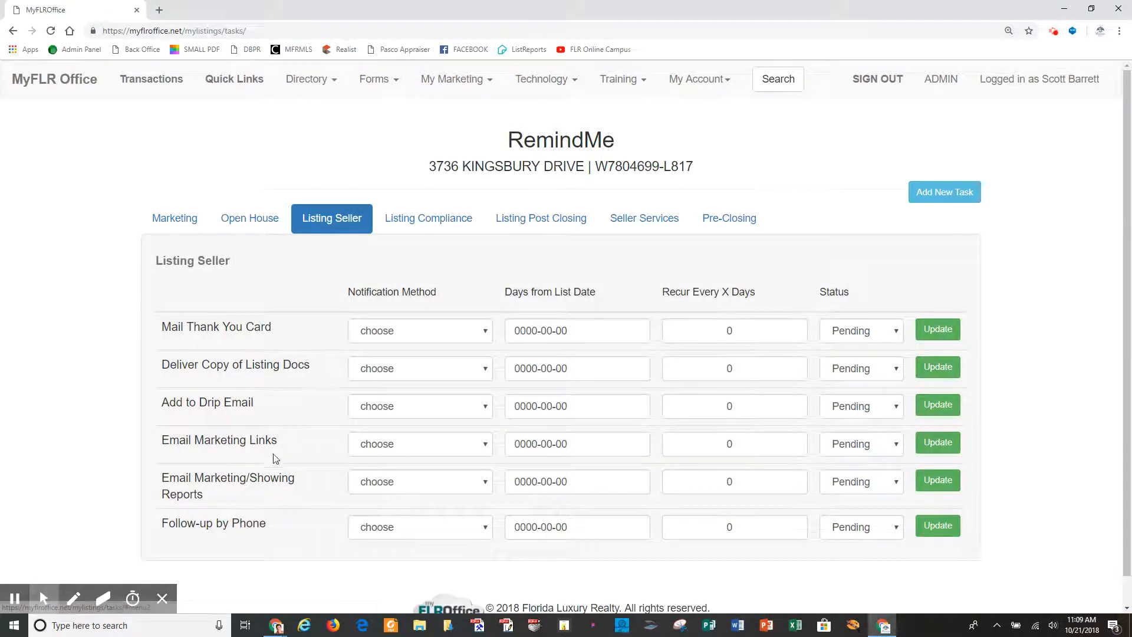
click(454, 222)
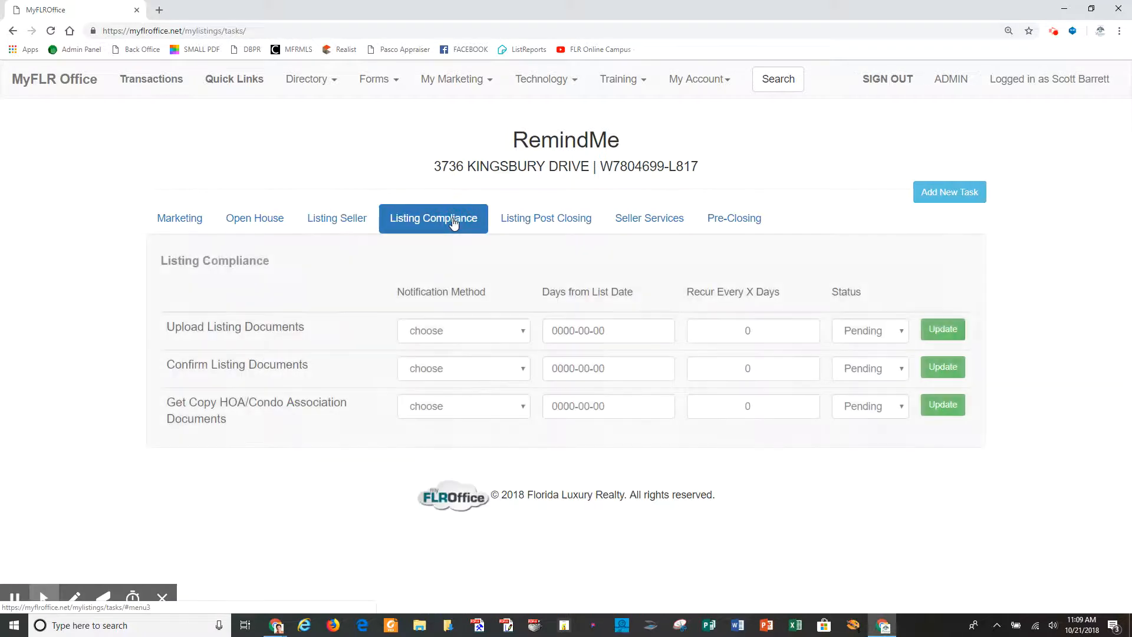
click(561, 226)
click(648, 225)
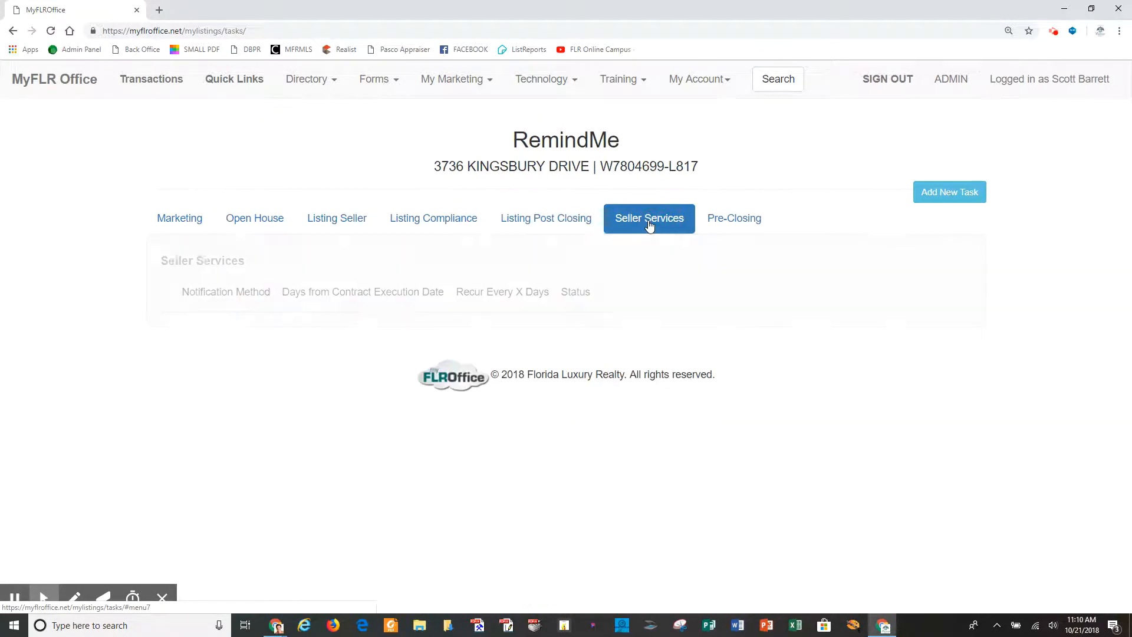
click(730, 223)
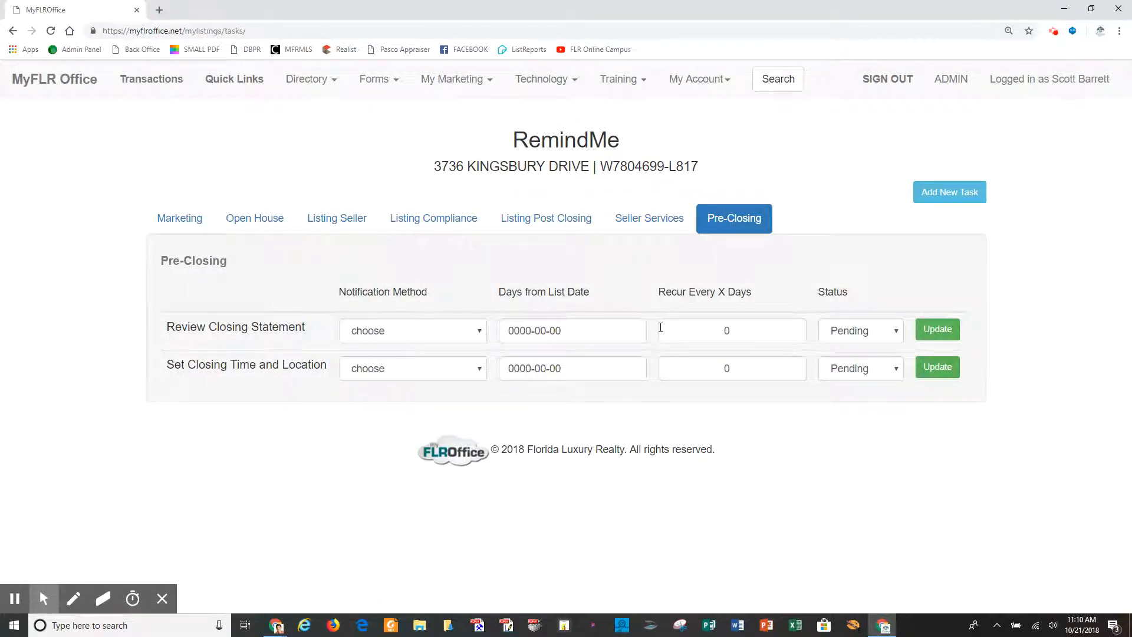
click(183, 221)
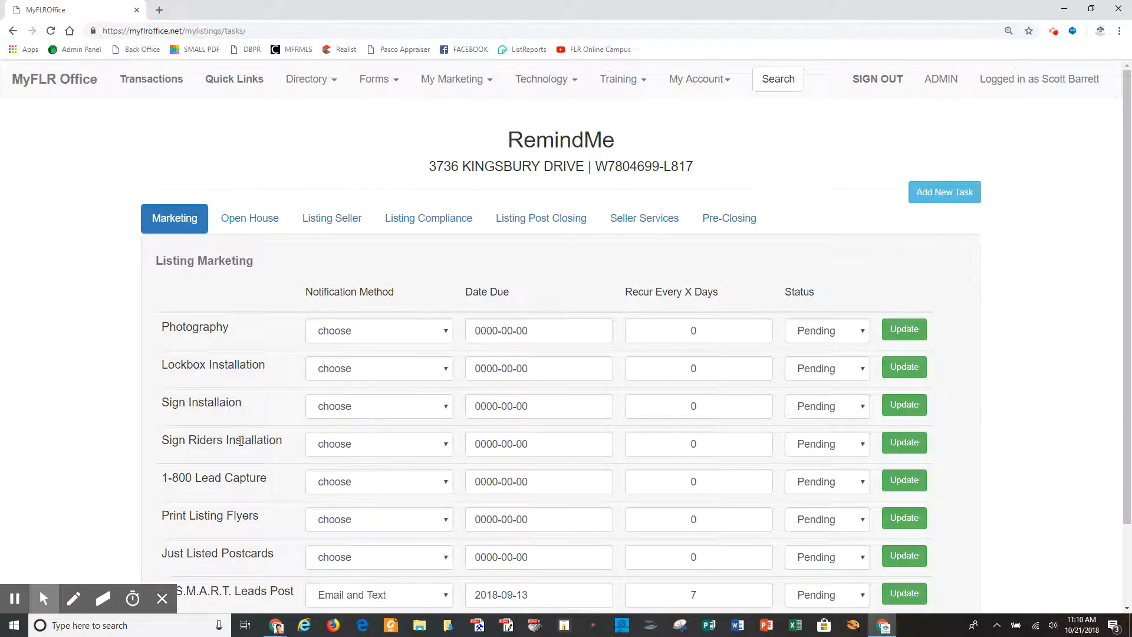
Set the Photography reminder to notify by Email and Text, due 2018-10-22.
scroll(242, 439, down, 2)
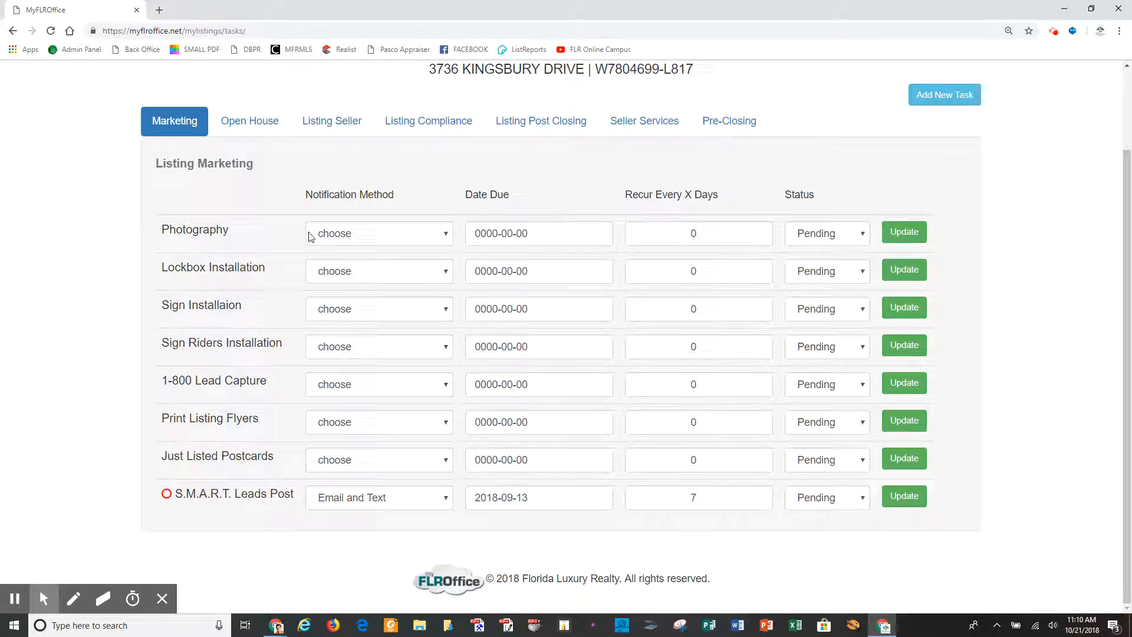
click(445, 233)
click(357, 313)
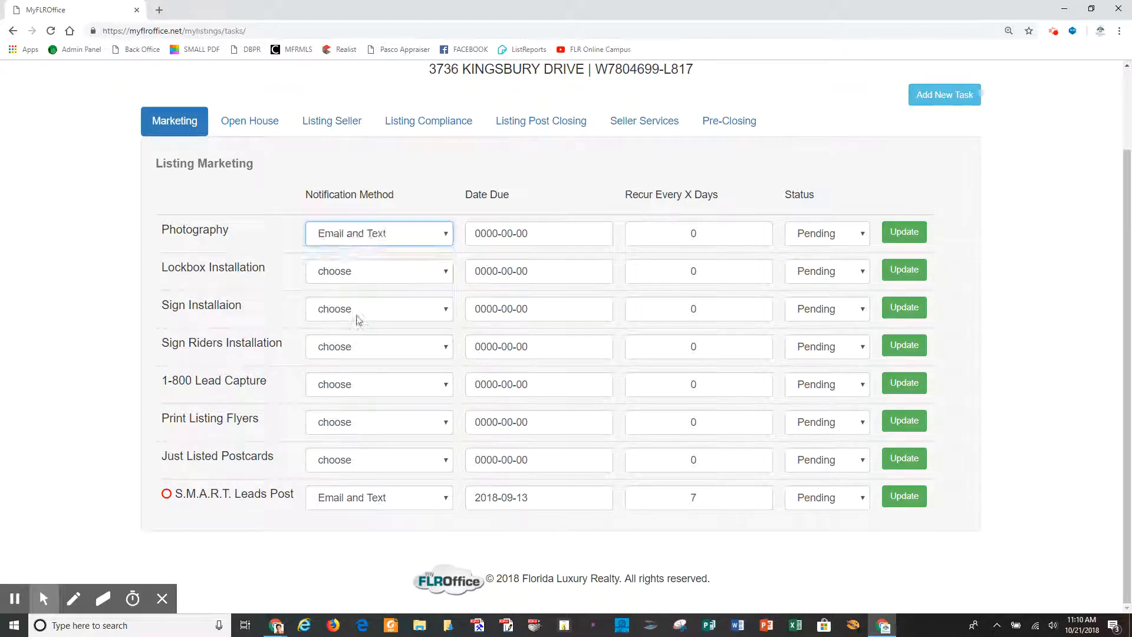
click(545, 233)
click(503, 368)
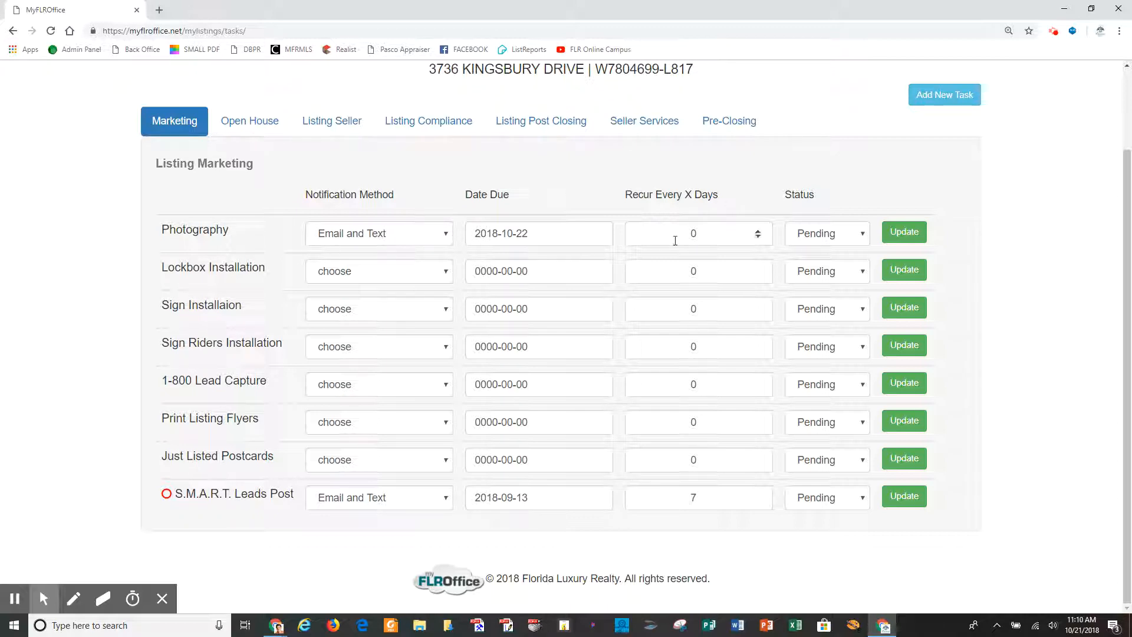
Save the Photography reminder settings and go back to the Transactions list.
scroll(549, 298, up, 2)
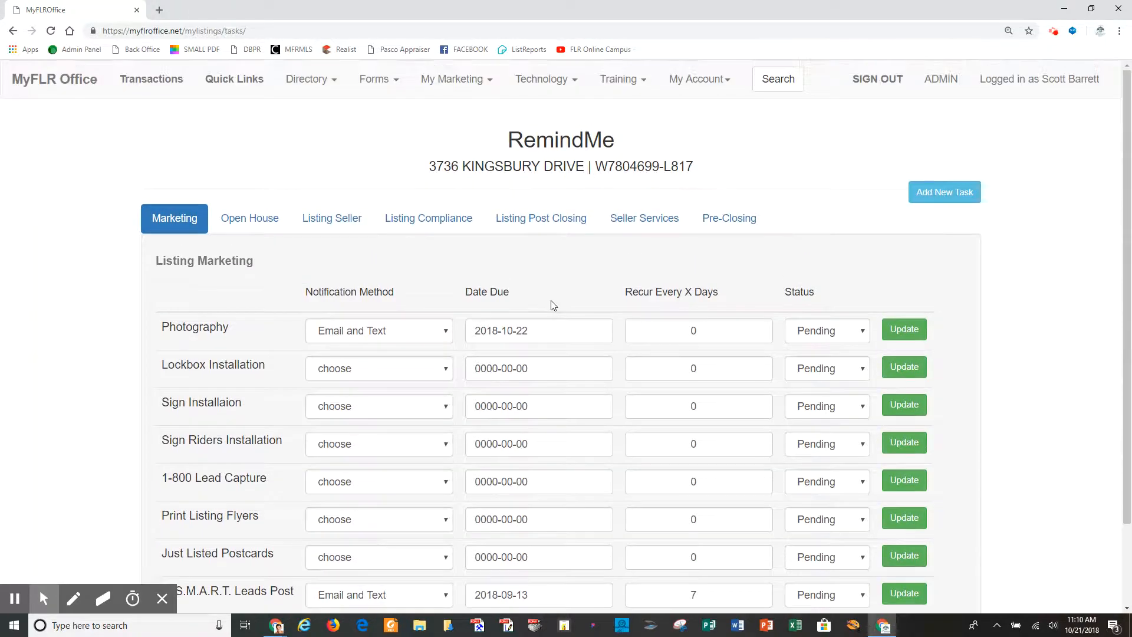
click(727, 82)
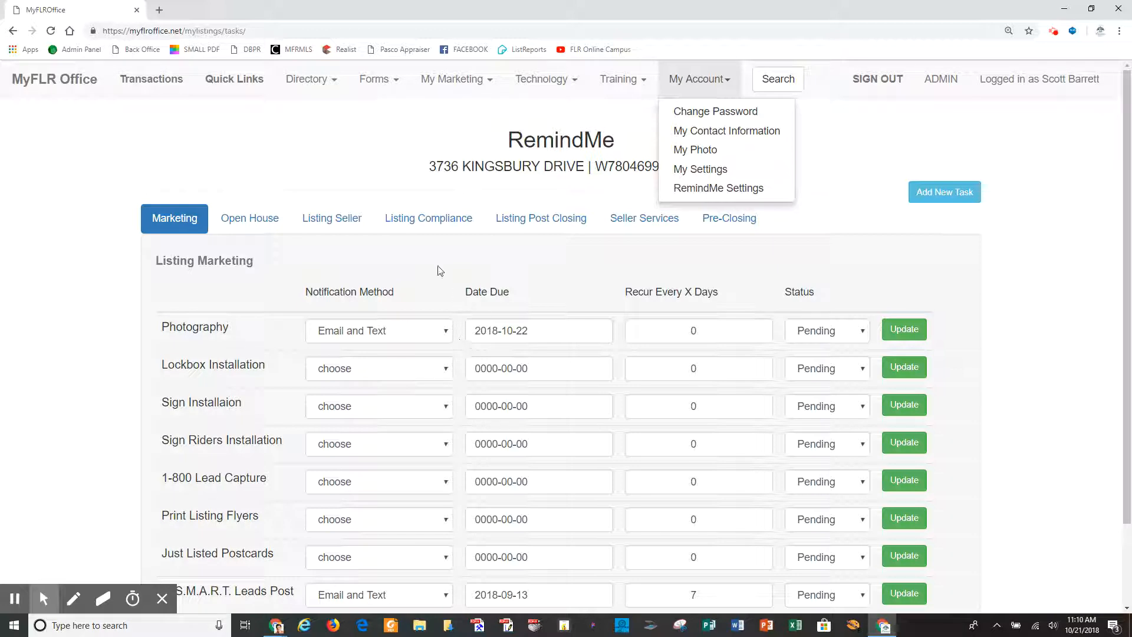
click(741, 265)
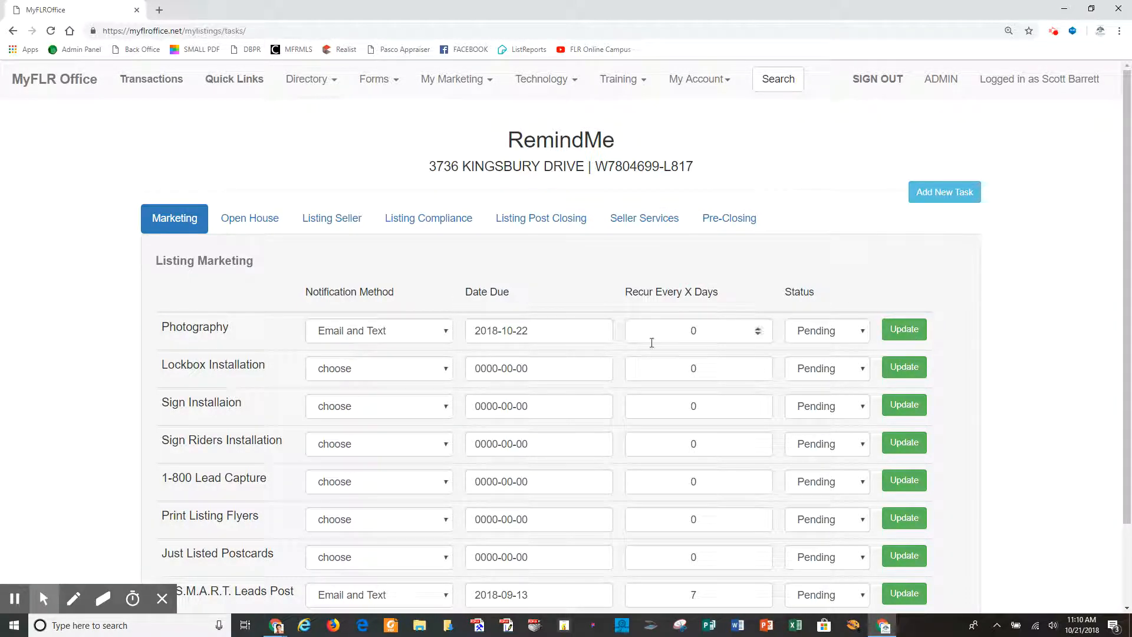
click(904, 329)
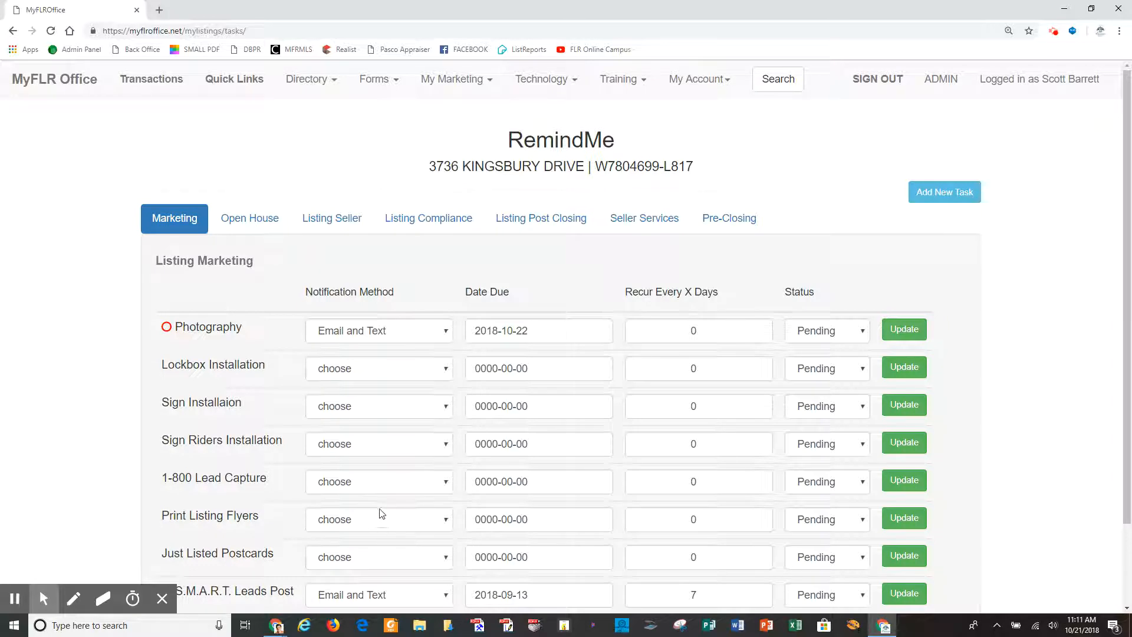
click(154, 79)
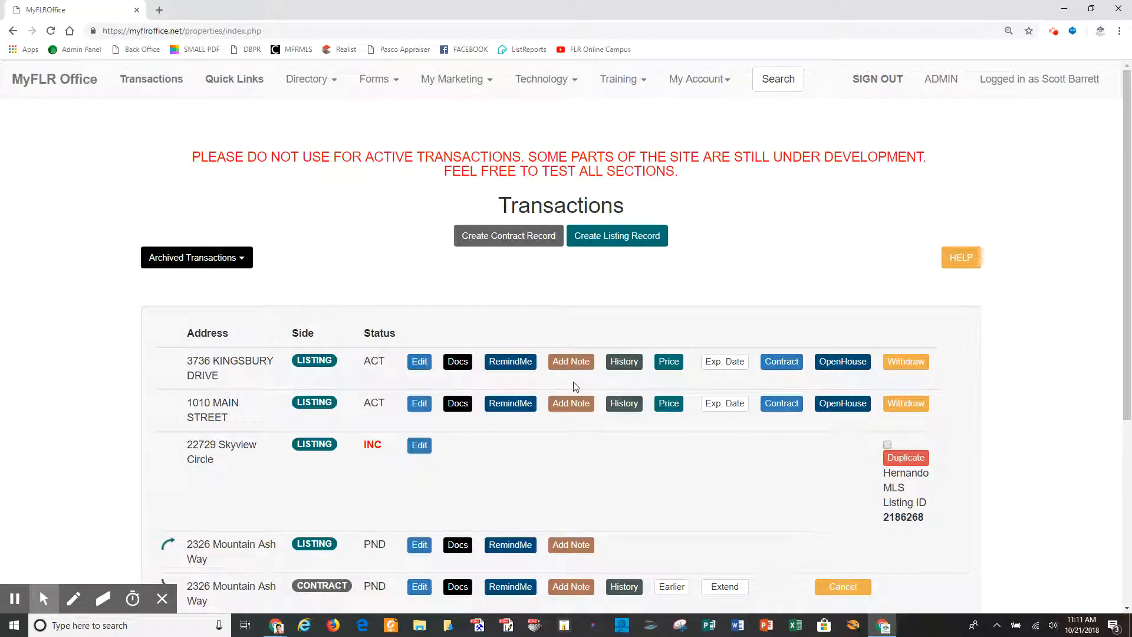
click(573, 361)
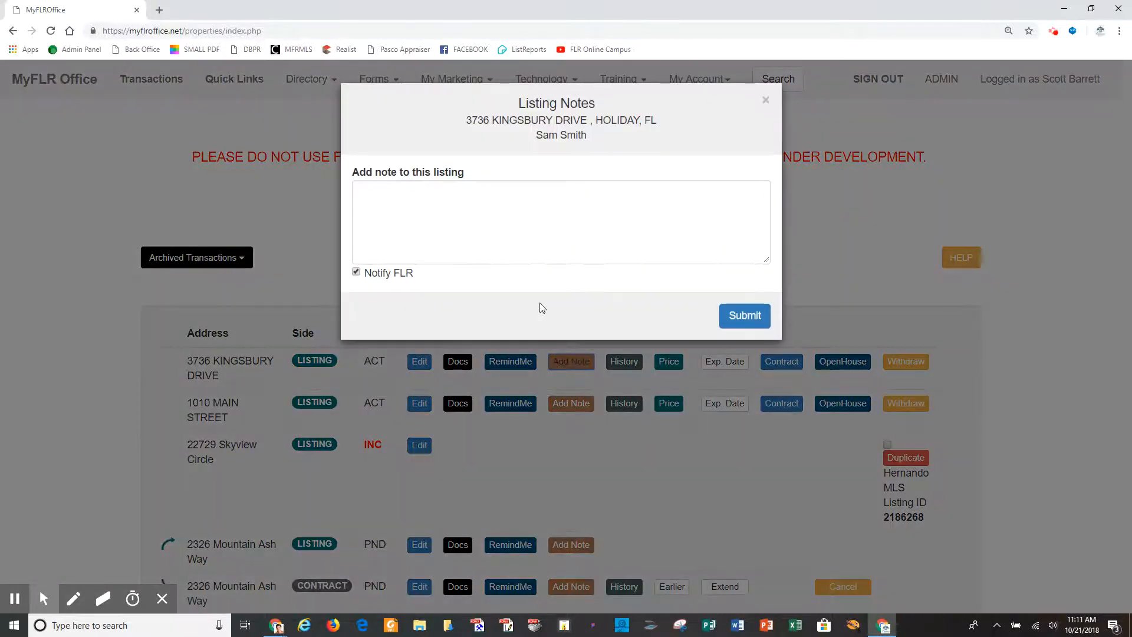
click(479, 200)
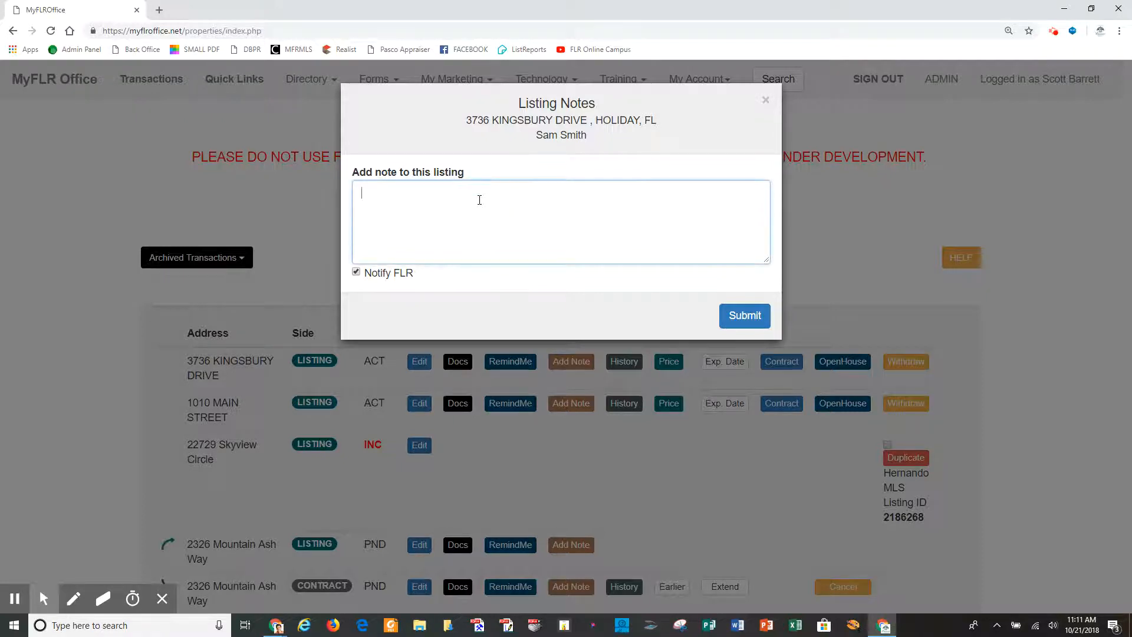
text(Spoke with selle)
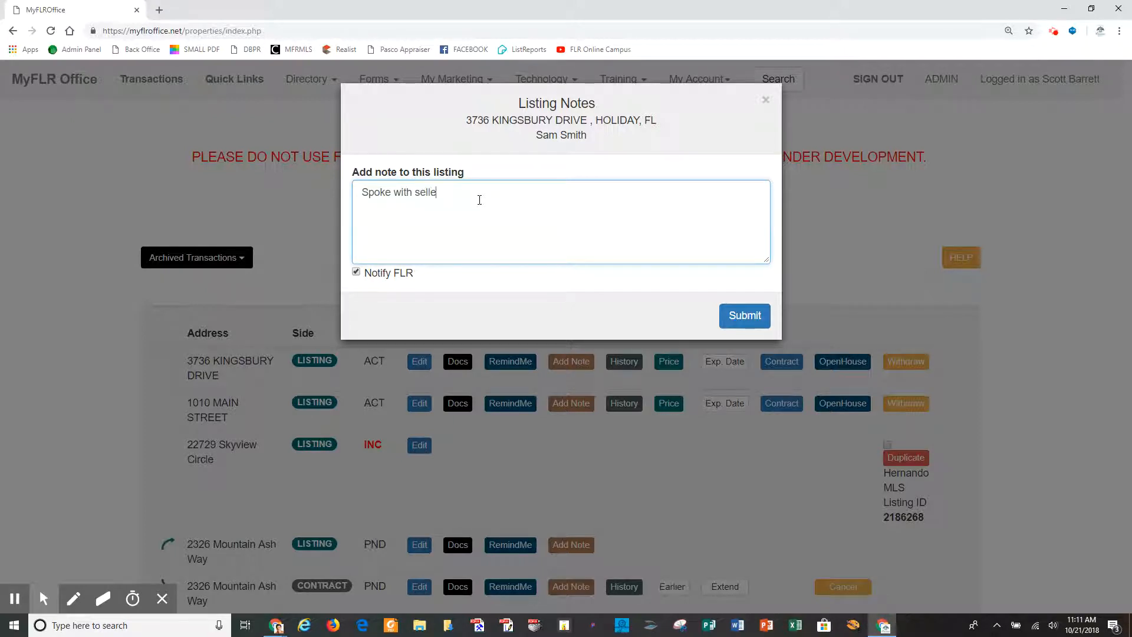
text(r ga)
text(ve updat)
text(es from show)
text(s)
text(ings.)
drag(594, 197, 334, 190)
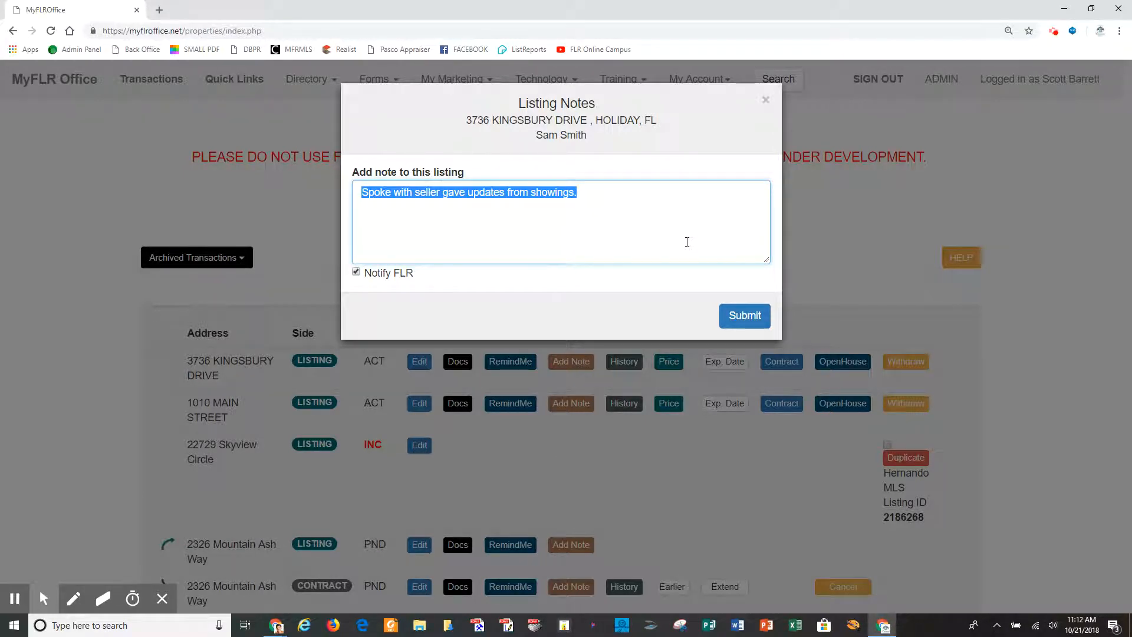
text(Price change.)
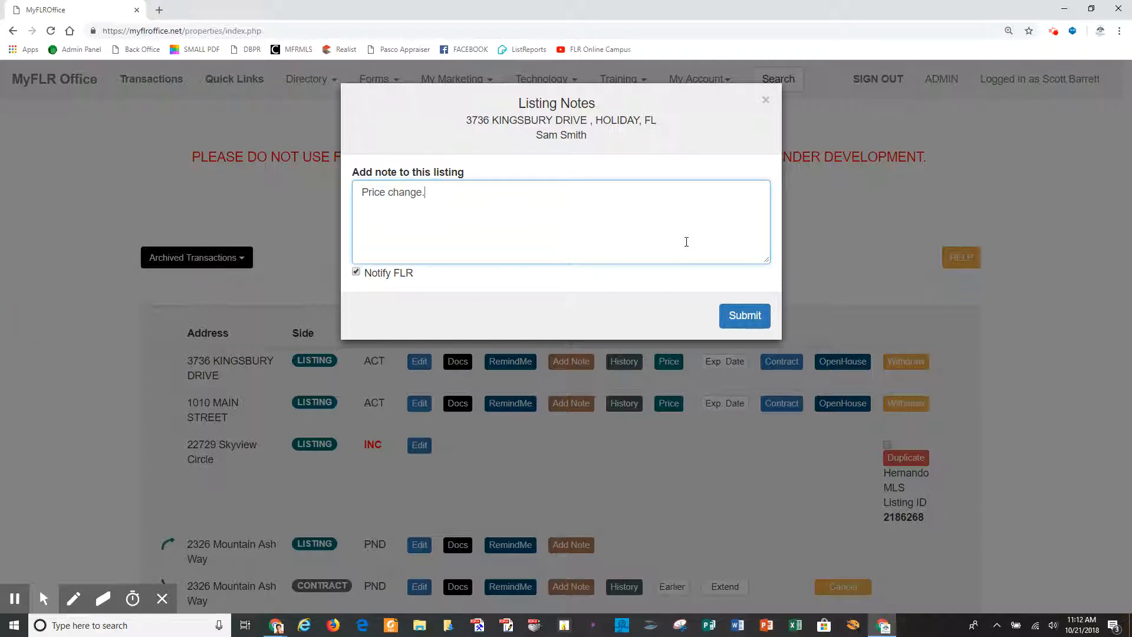
key(BackSpace)
key(BackSpace)
key(BackSpace)
key(BackSpace)
key(BackSpace)
key(BackSpace)
key(BackSpace)
key(BackSpace)
key(BackSpace)
key(BackSpace)
key(BackSpace)
text(Price Change)
click(742, 317)
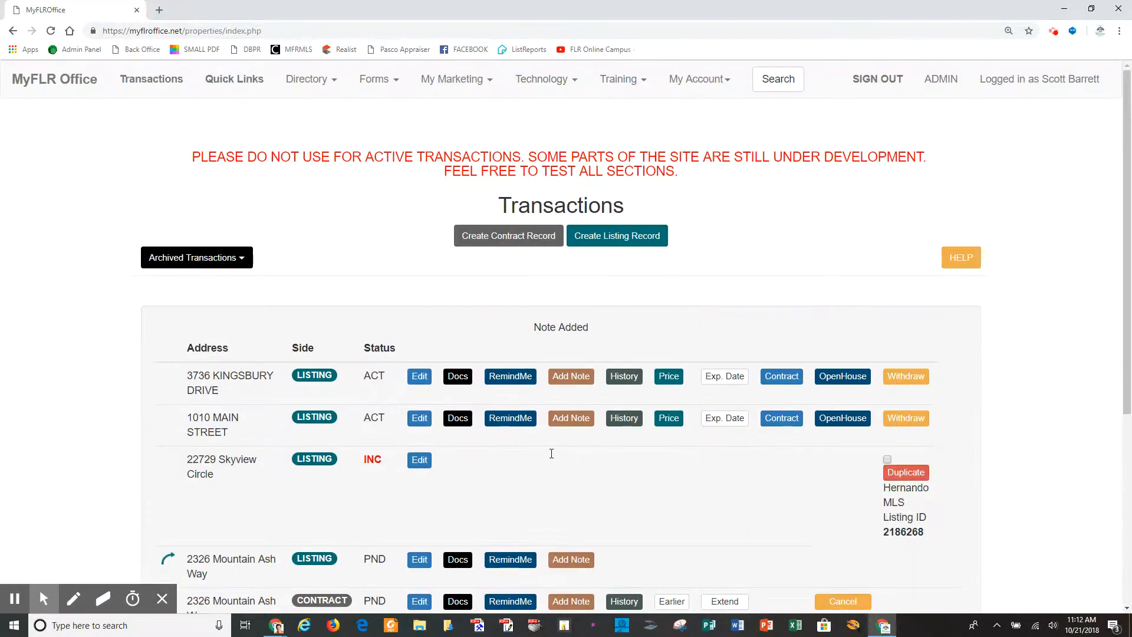
click(627, 380)
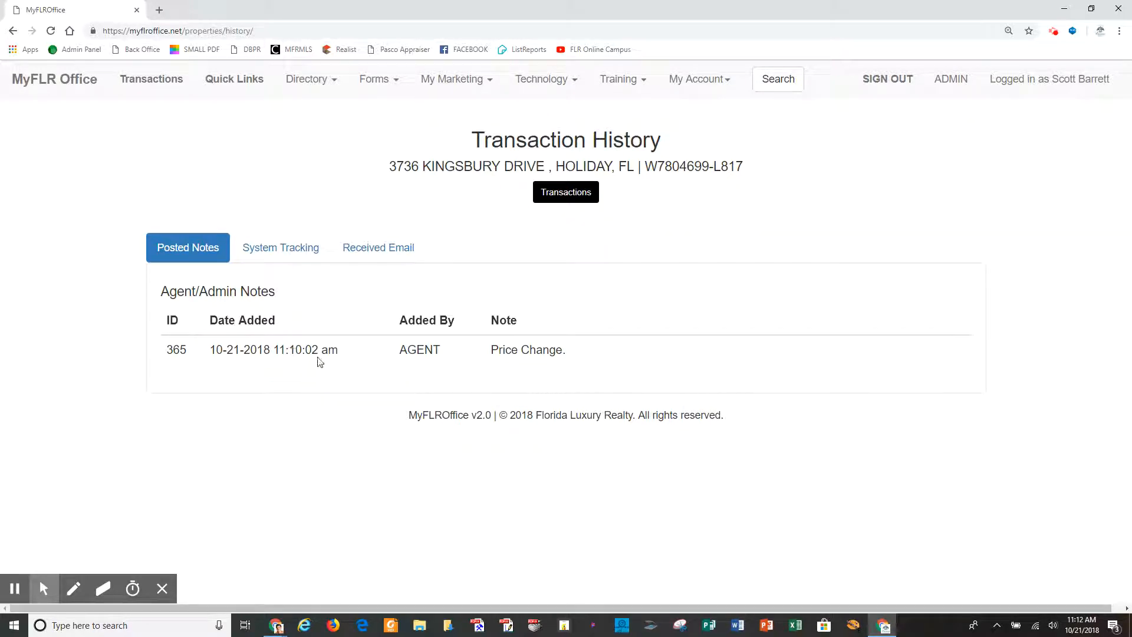
drag(340, 352, 211, 356)
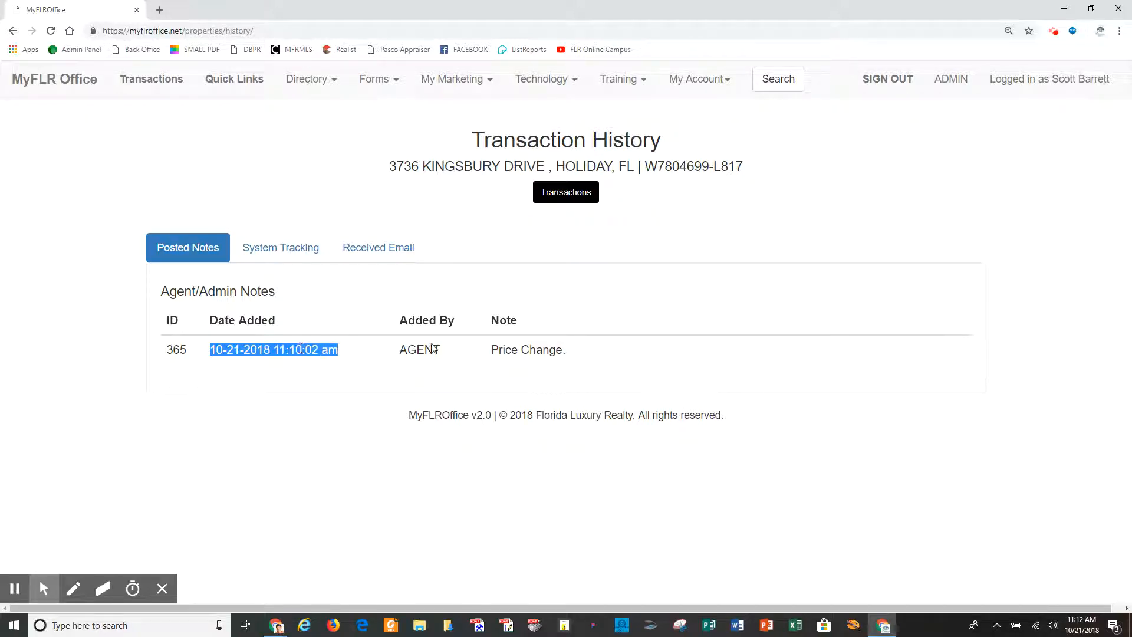
double_click(416, 349)
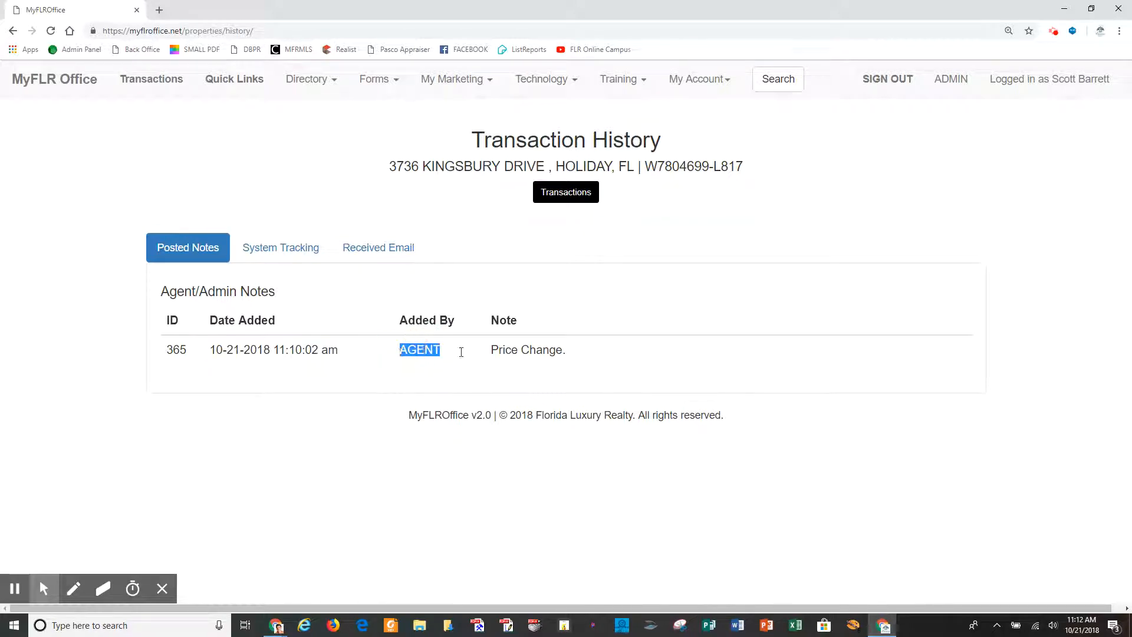
drag(575, 356, 488, 359)
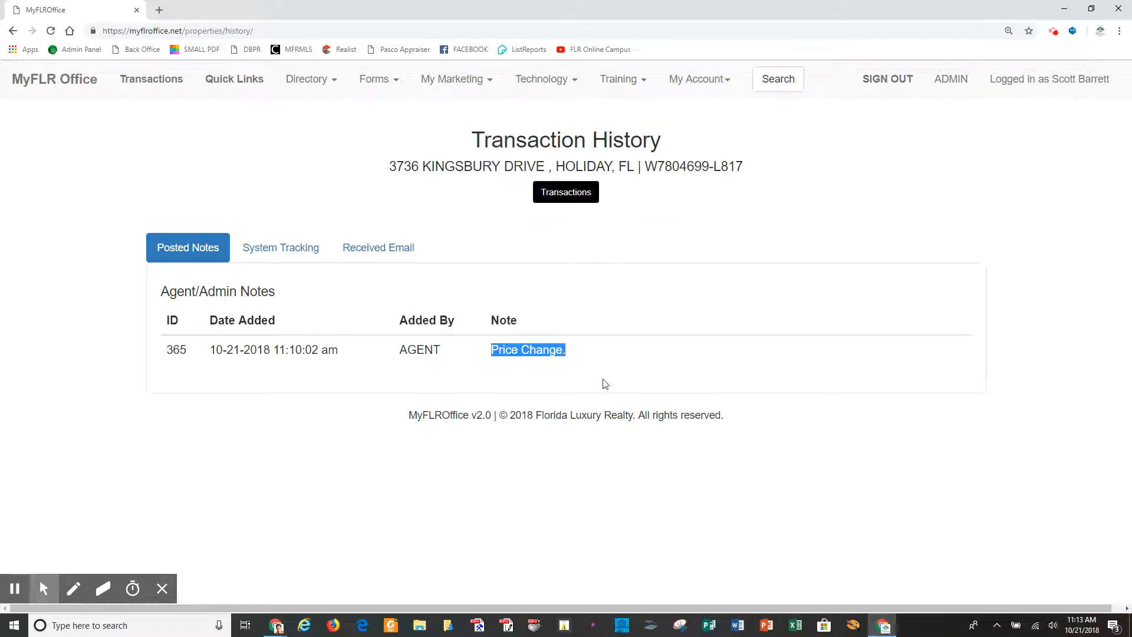
Show the System Tracking log and highlight the tracking entry's timestamp.
click(279, 251)
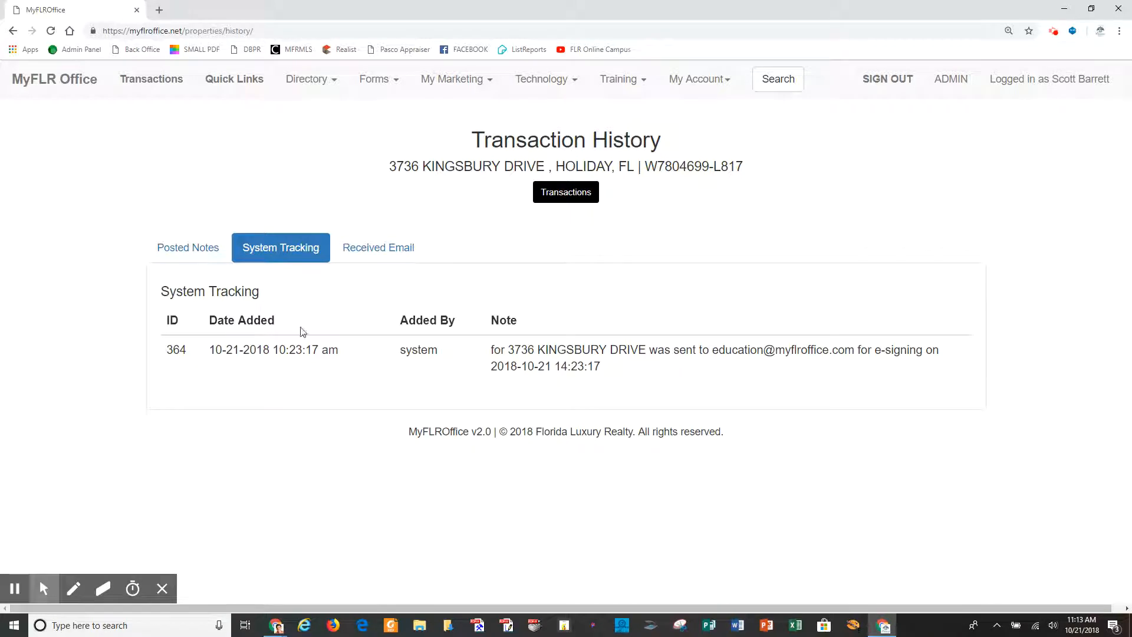
drag(612, 370, 430, 354)
click(582, 364)
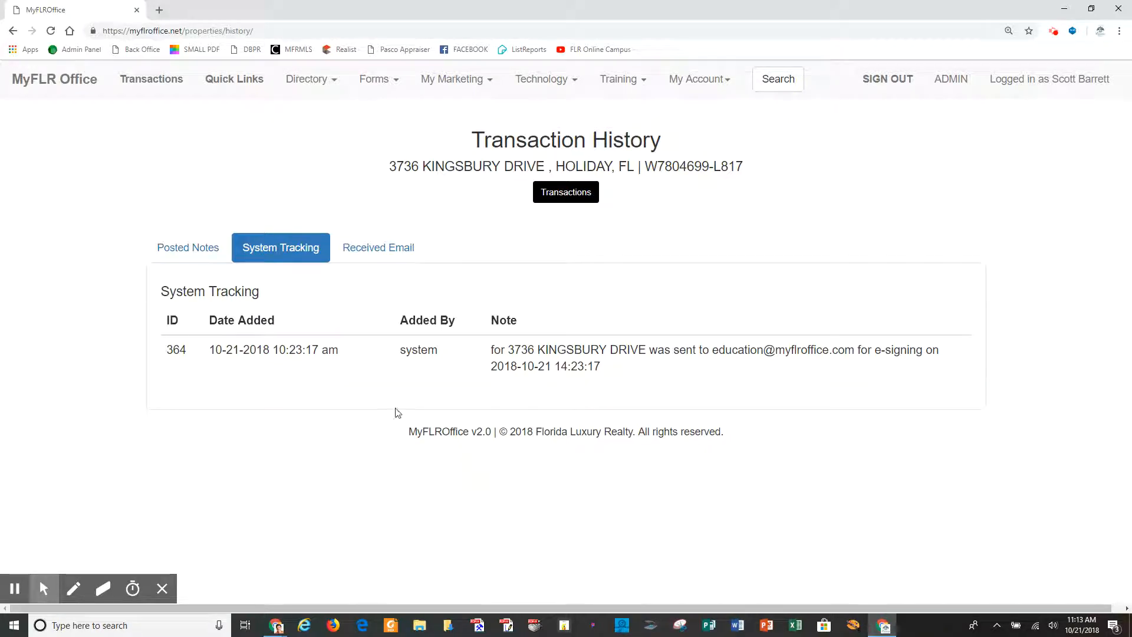
Read the Listing Bonus Form message under Received Email, then go back to Transactions.
click(366, 256)
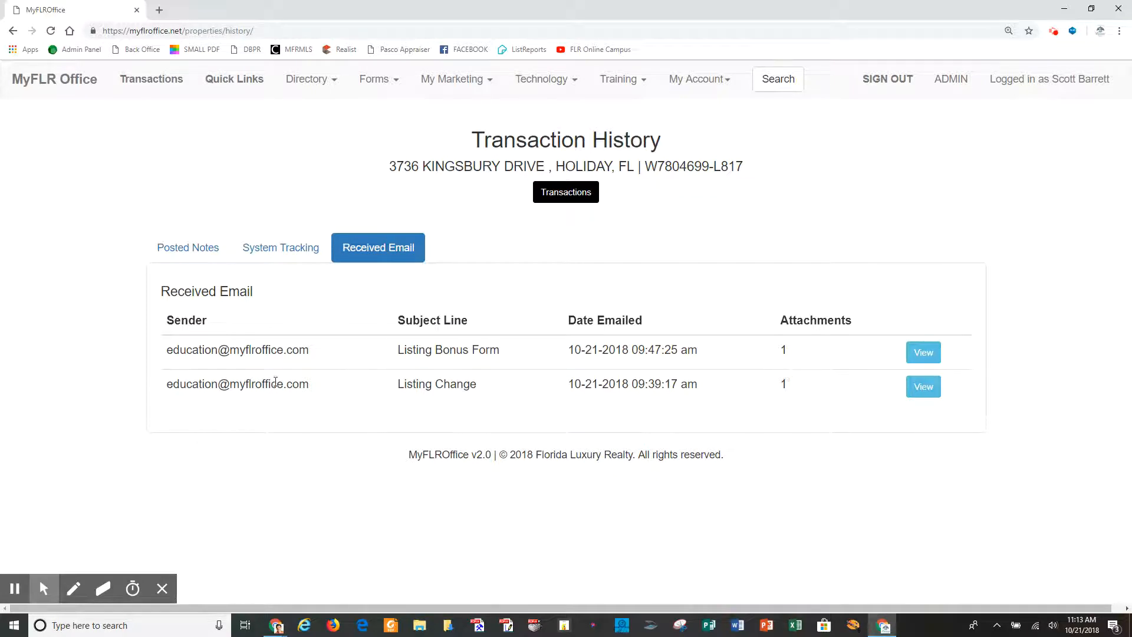
click(923, 352)
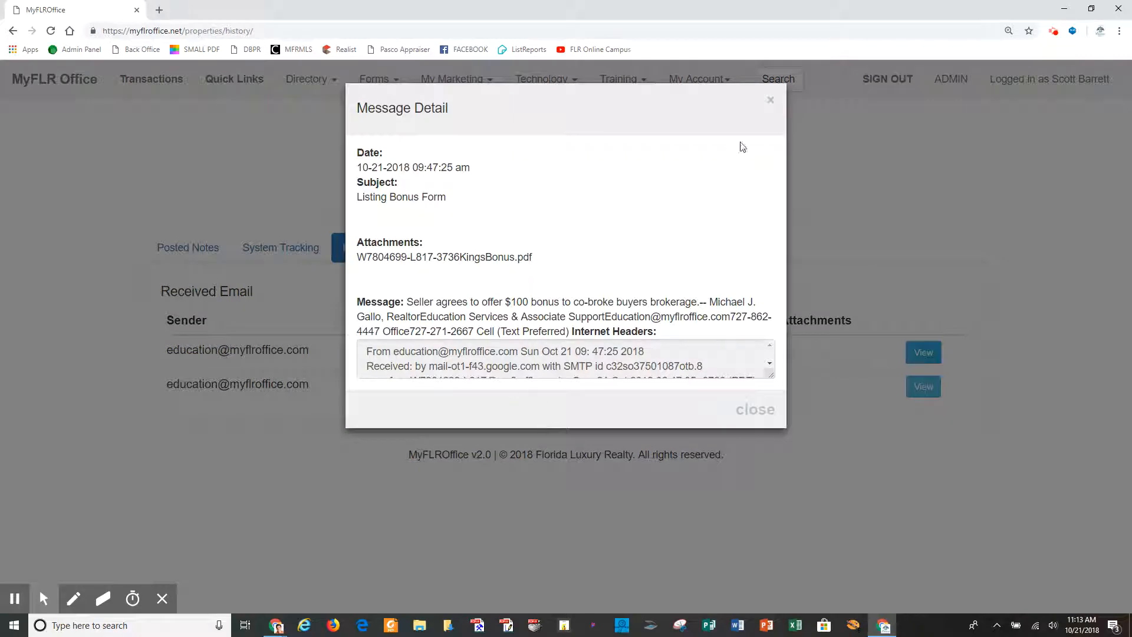
click(759, 411)
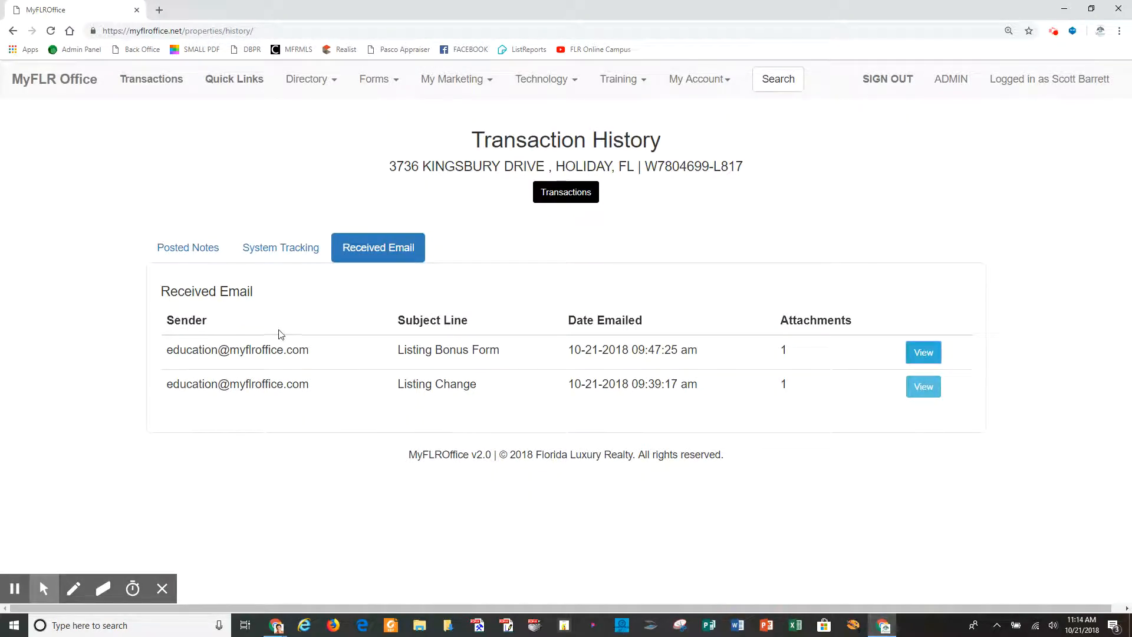
click(586, 192)
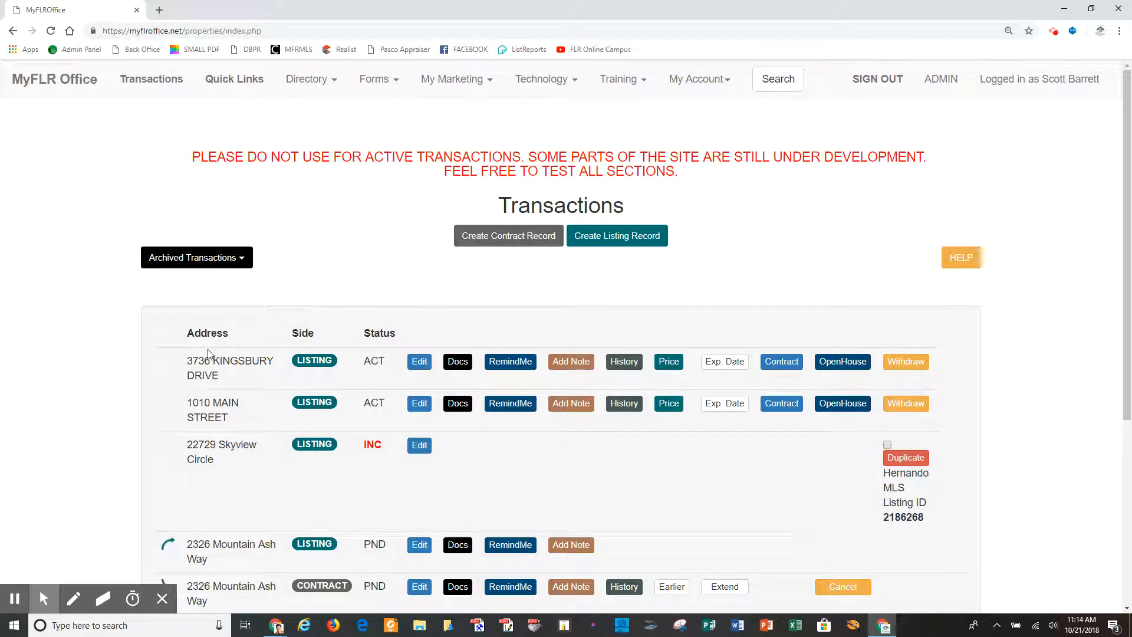
click(677, 367)
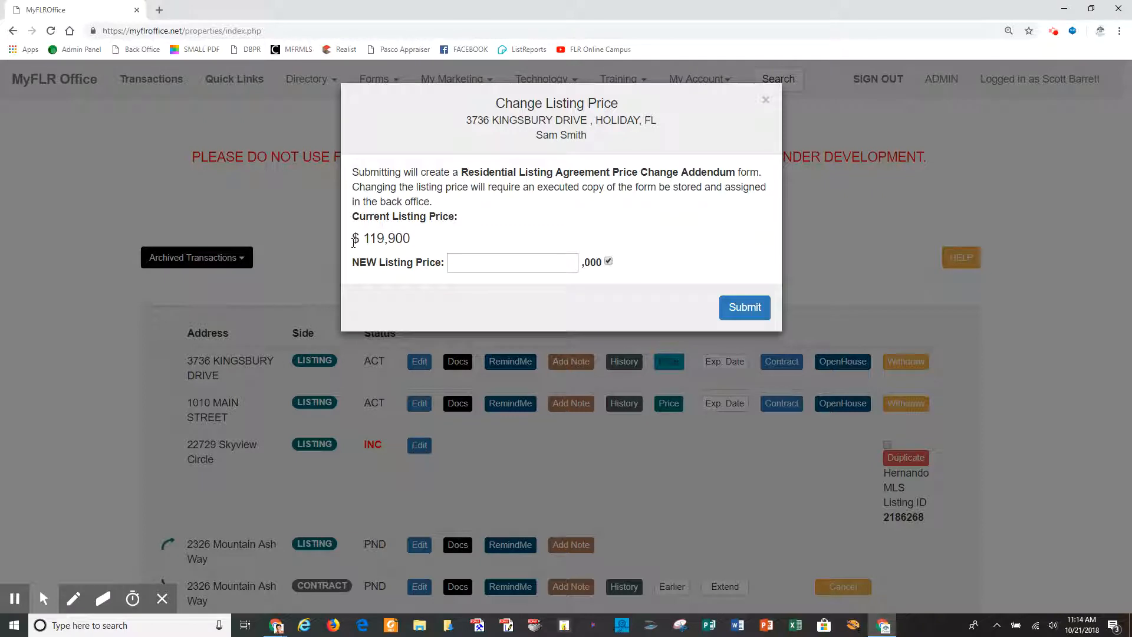
click(509, 262)
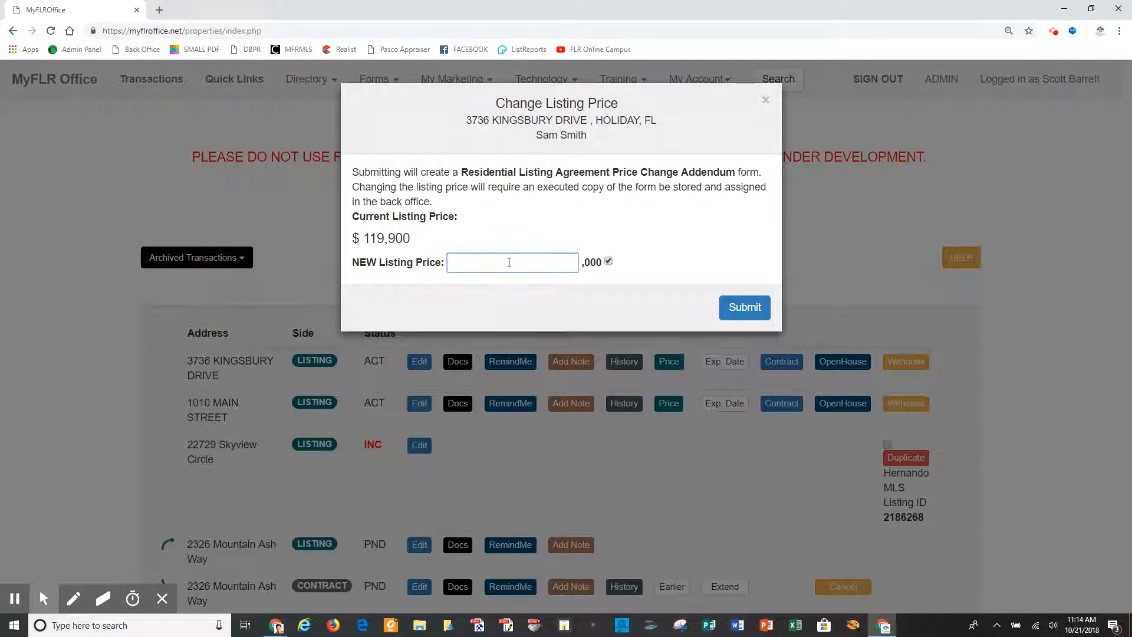
text(115)
drag(582, 264, 602, 261)
Submit the $115,000 price and zoom the addendum preview in and out to inspect it.
click(744, 306)
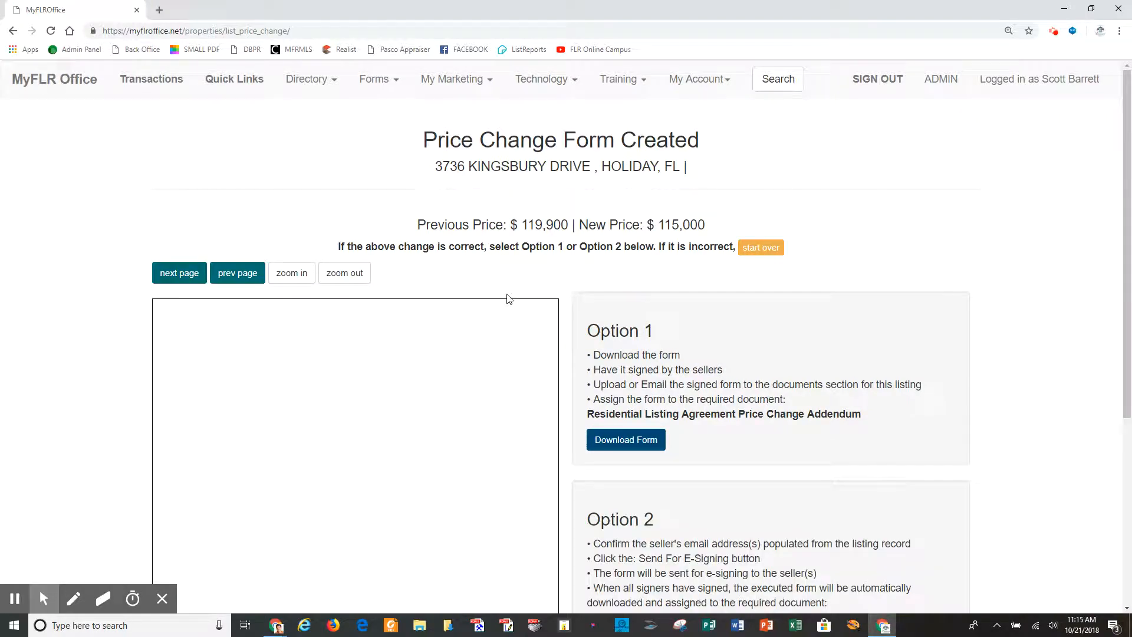
scroll(566, 360, down, 2)
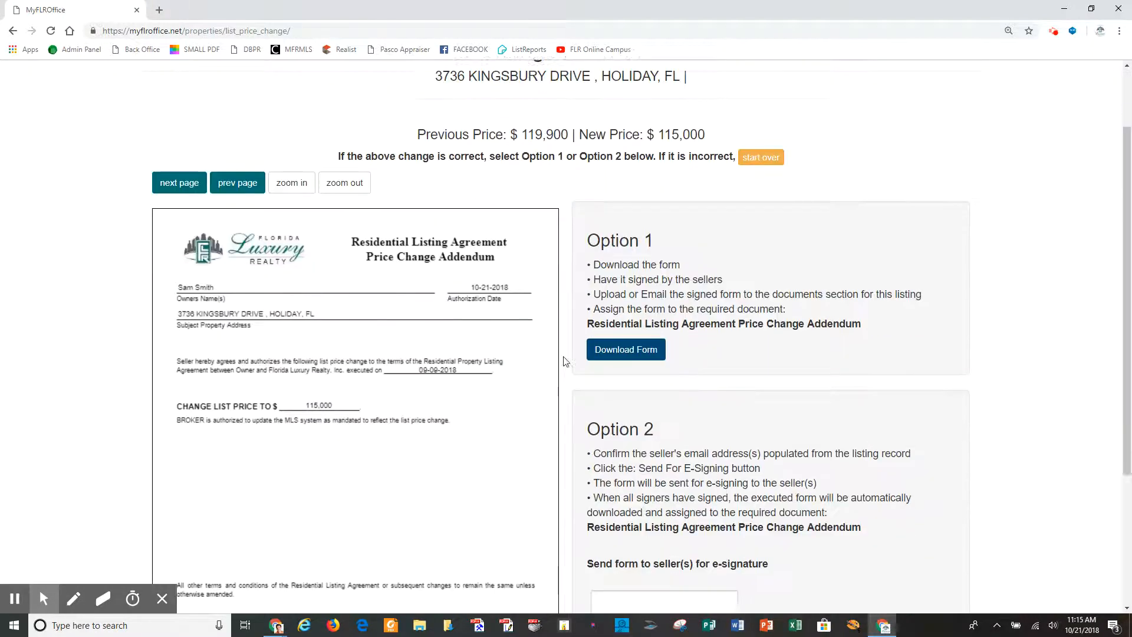
click(292, 154)
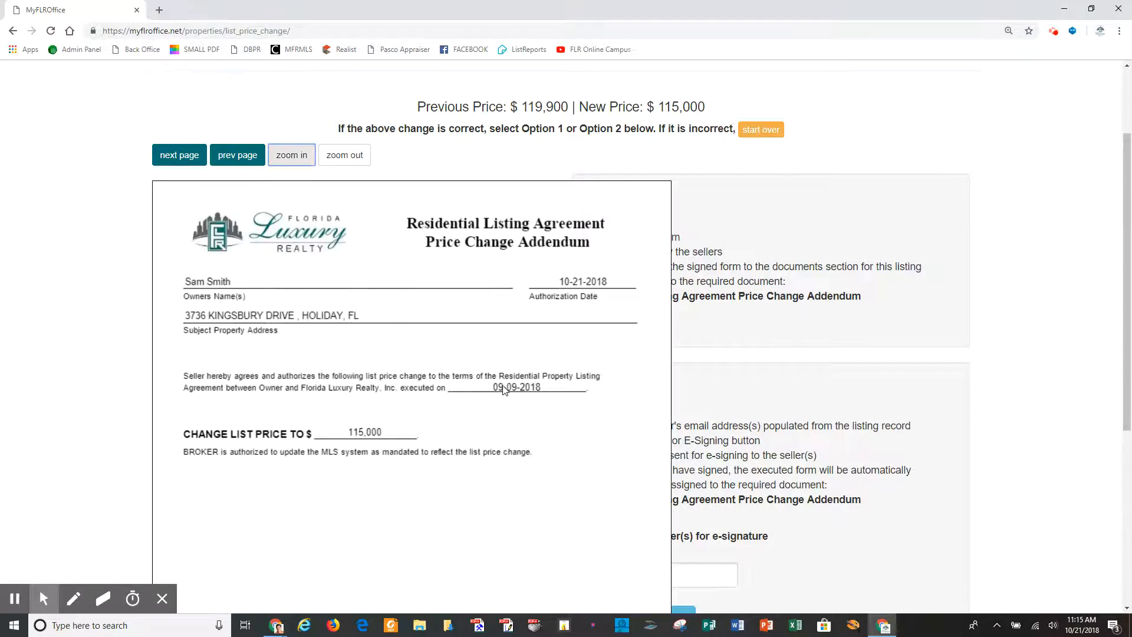
click(294, 157)
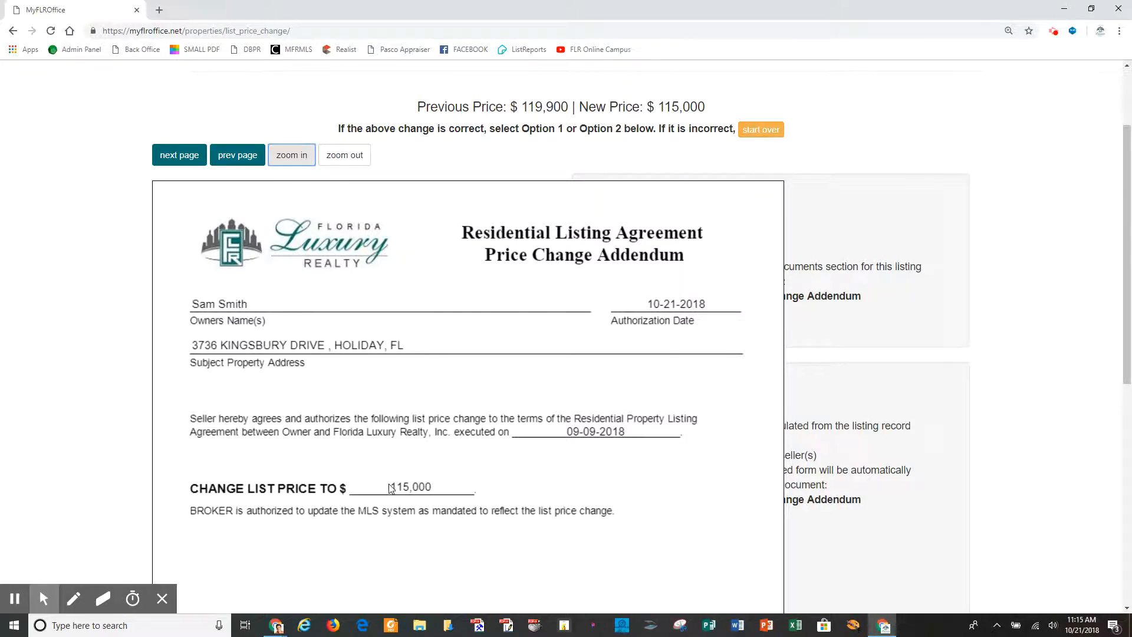
scroll(472, 512, down, 7)
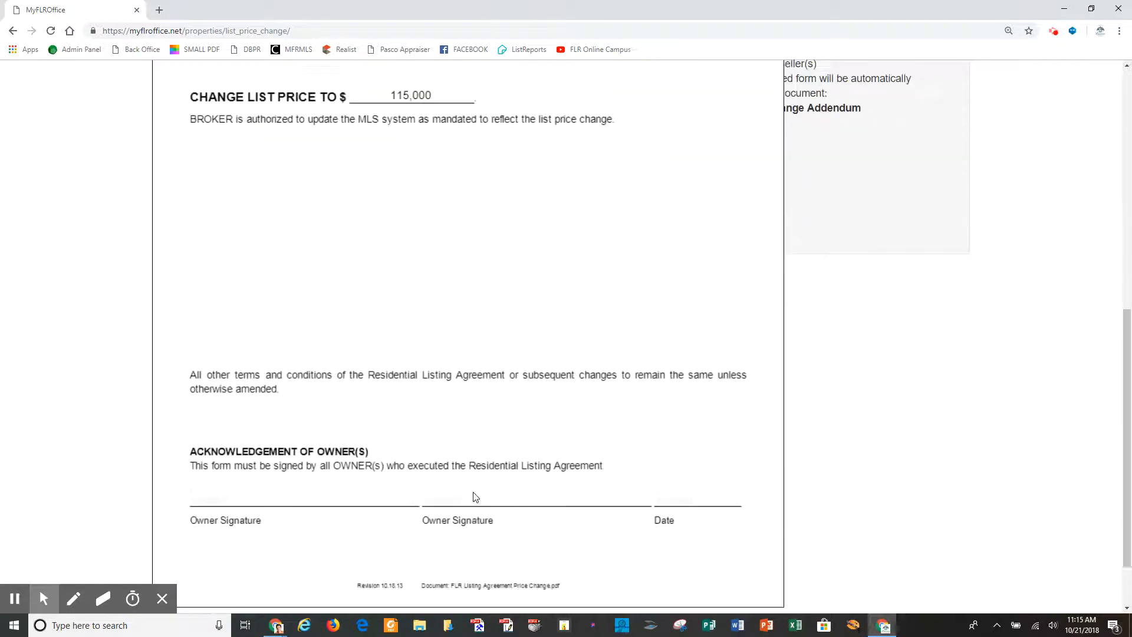
scroll(593, 498, up, 8)
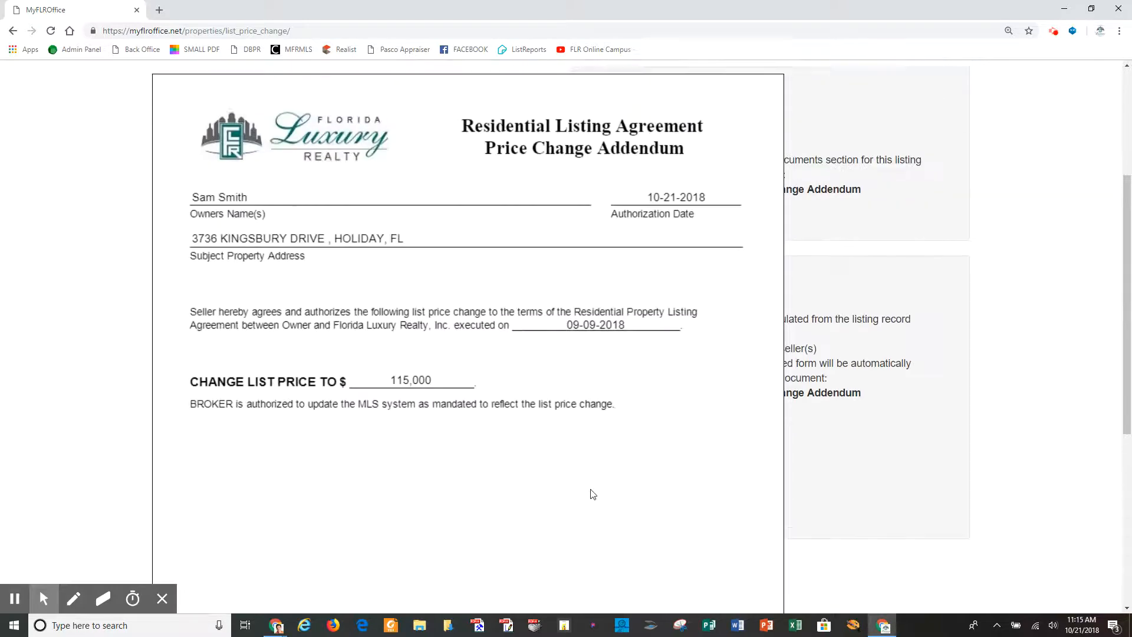
click(338, 215)
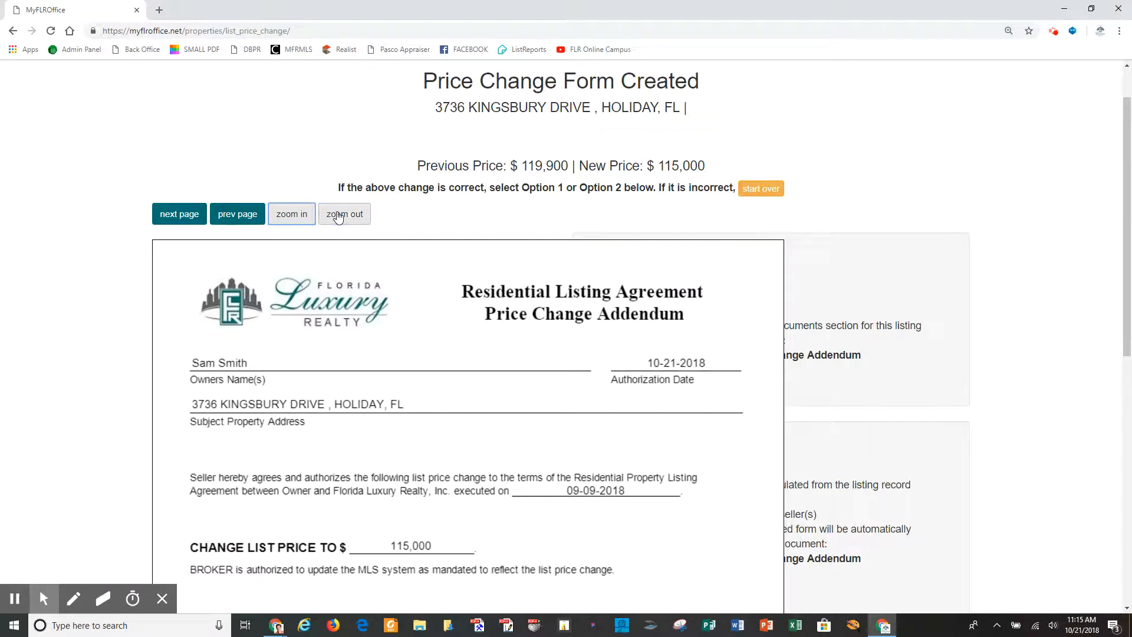
click(338, 216)
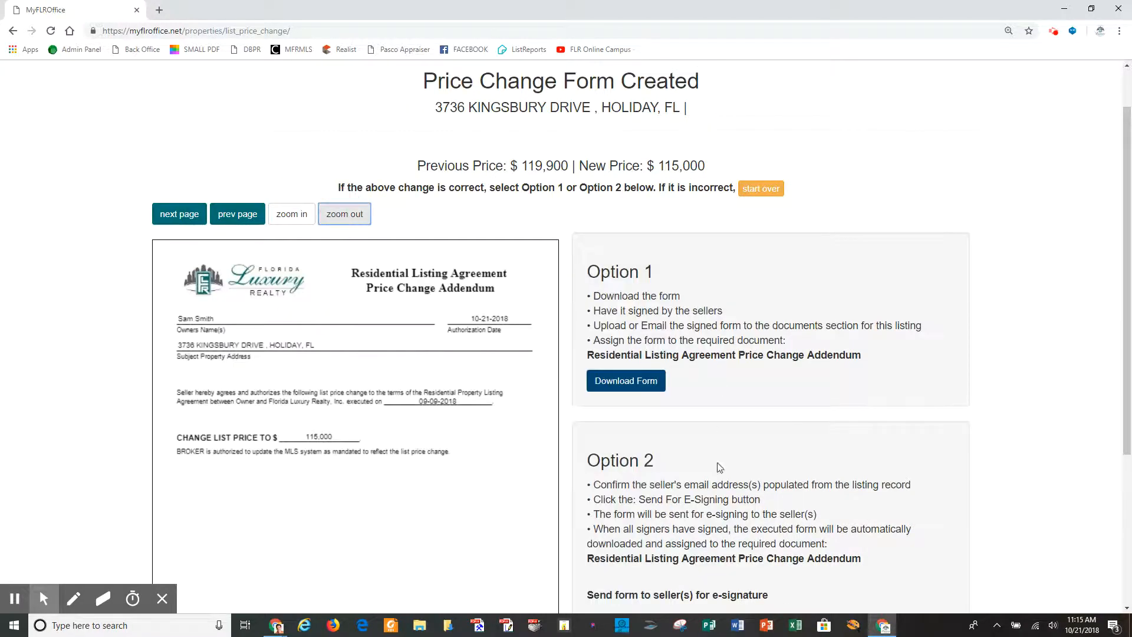
scroll(717, 459, down, 1)
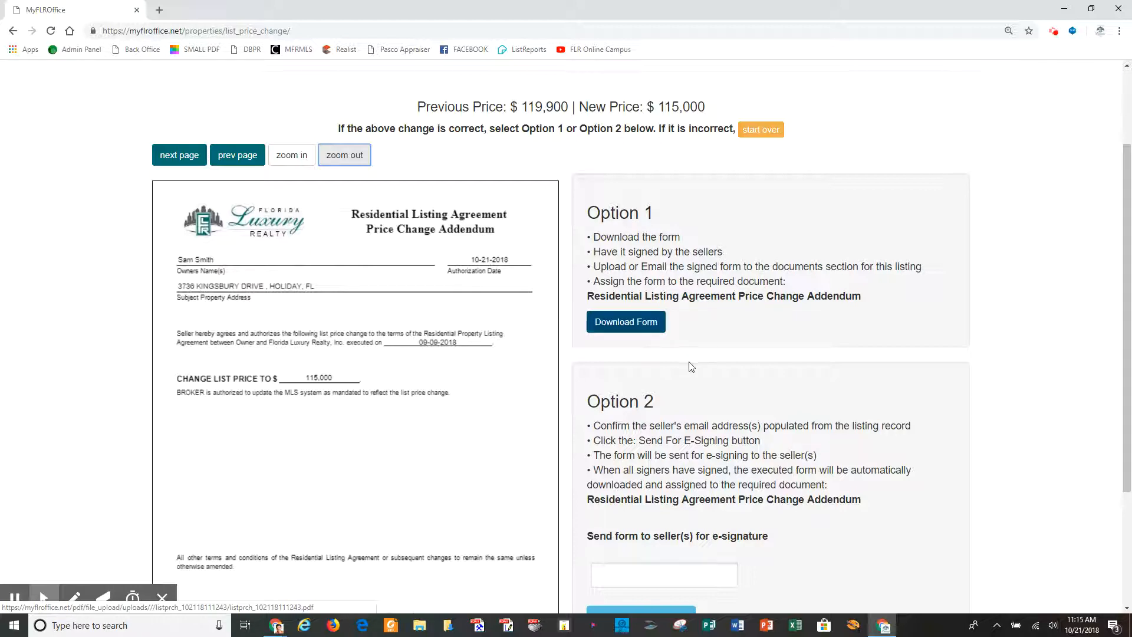
scroll(664, 377, down, 3)
Enter the signer's e-mail address and send the $115,000 price change addendum for e-signing.
click(663, 398)
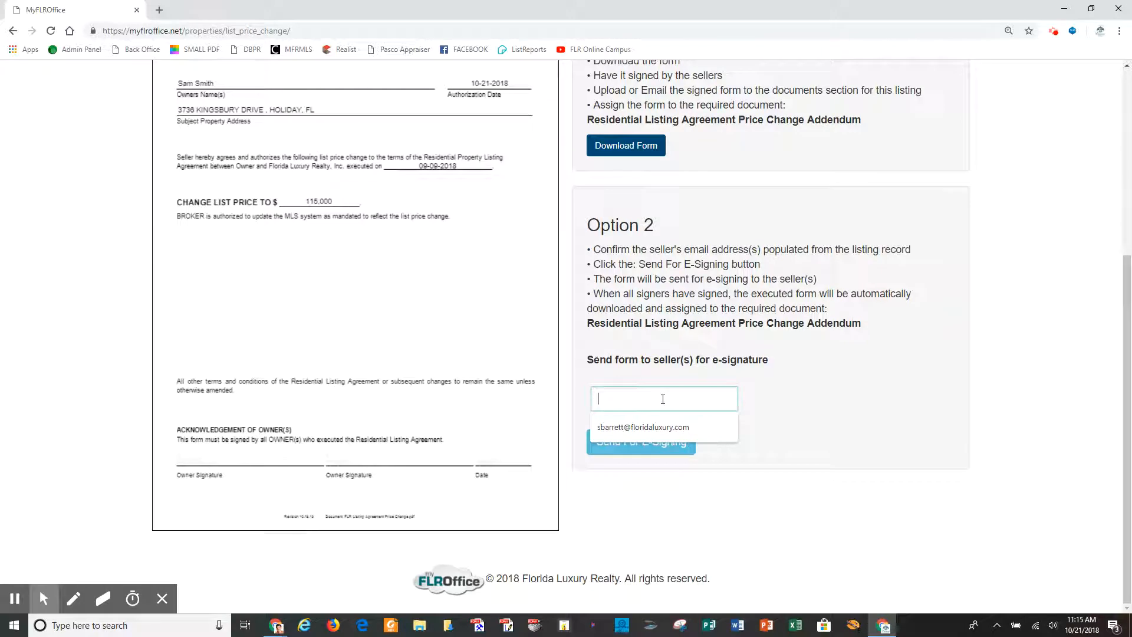
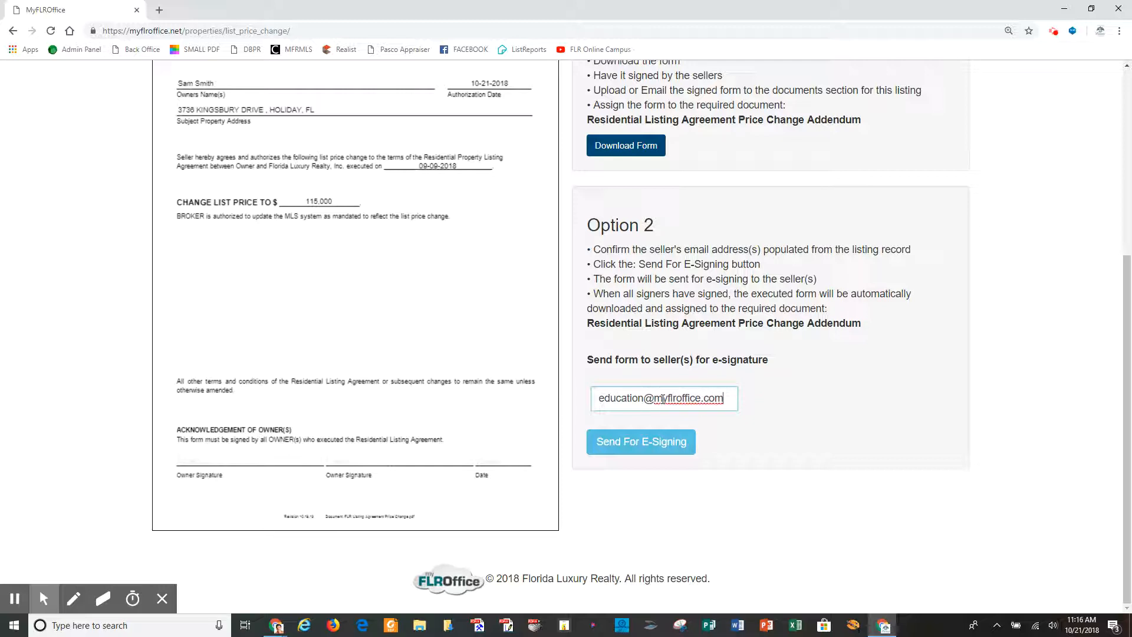
click(656, 449)
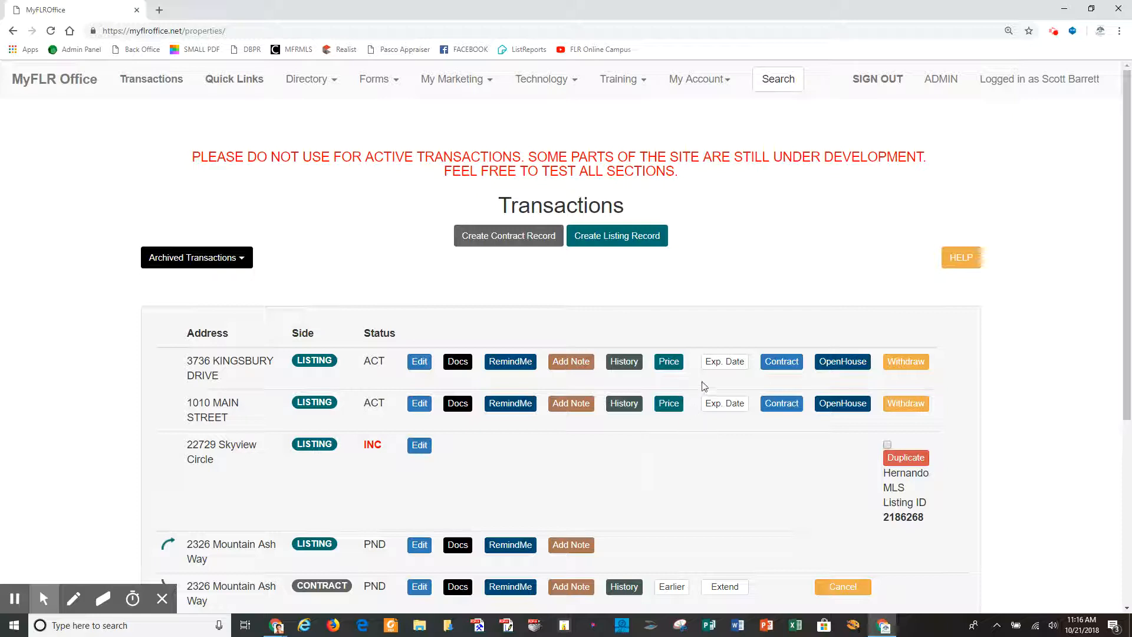
click(729, 363)
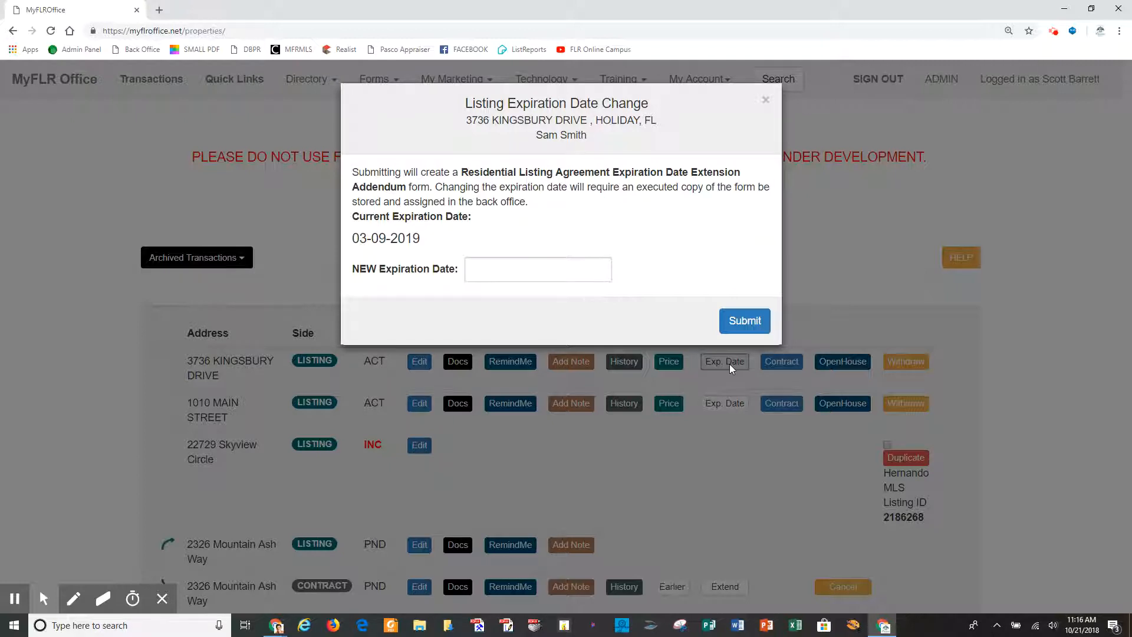
click(485, 272)
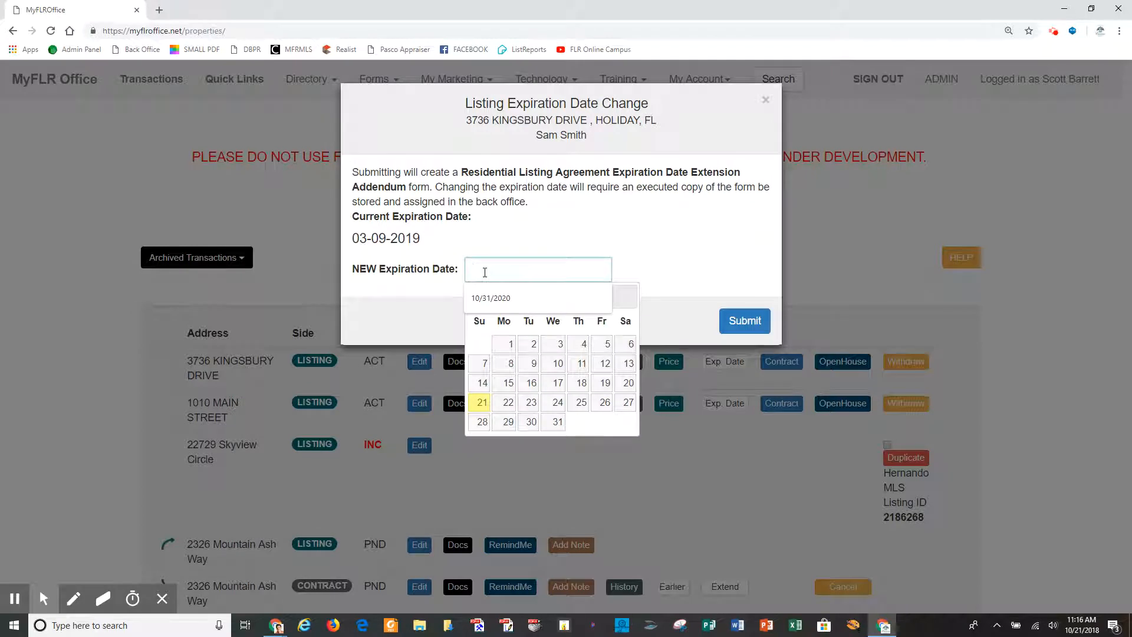
click(626, 296)
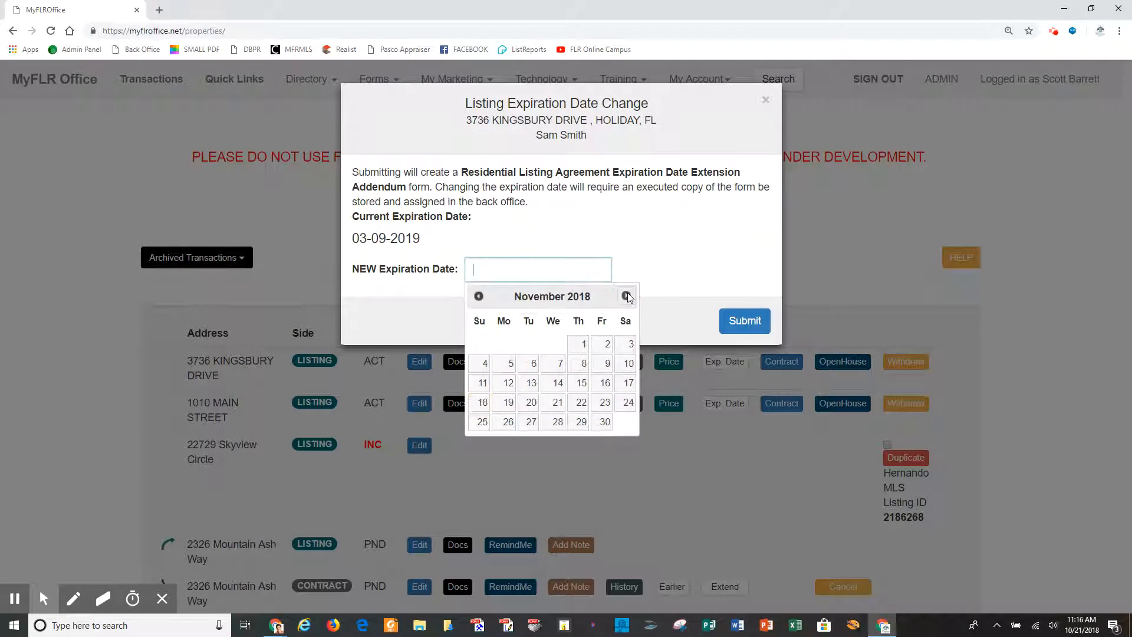
click(626, 296)
click(626, 297)
click(626, 297)
click(626, 297)
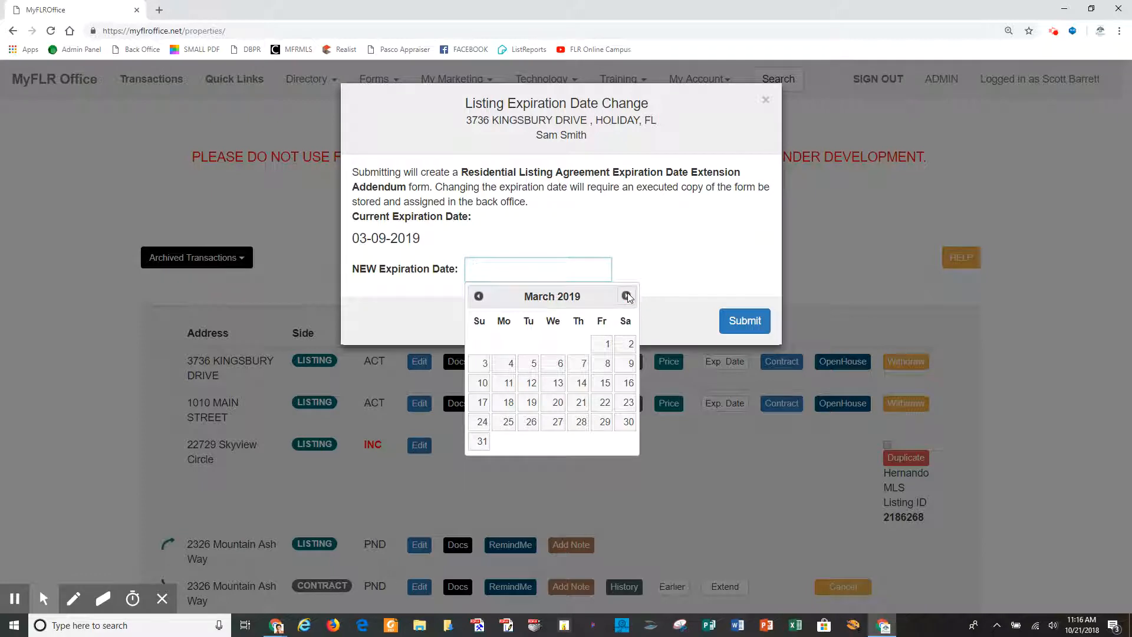
click(626, 297)
click(626, 297)
click(626, 297)
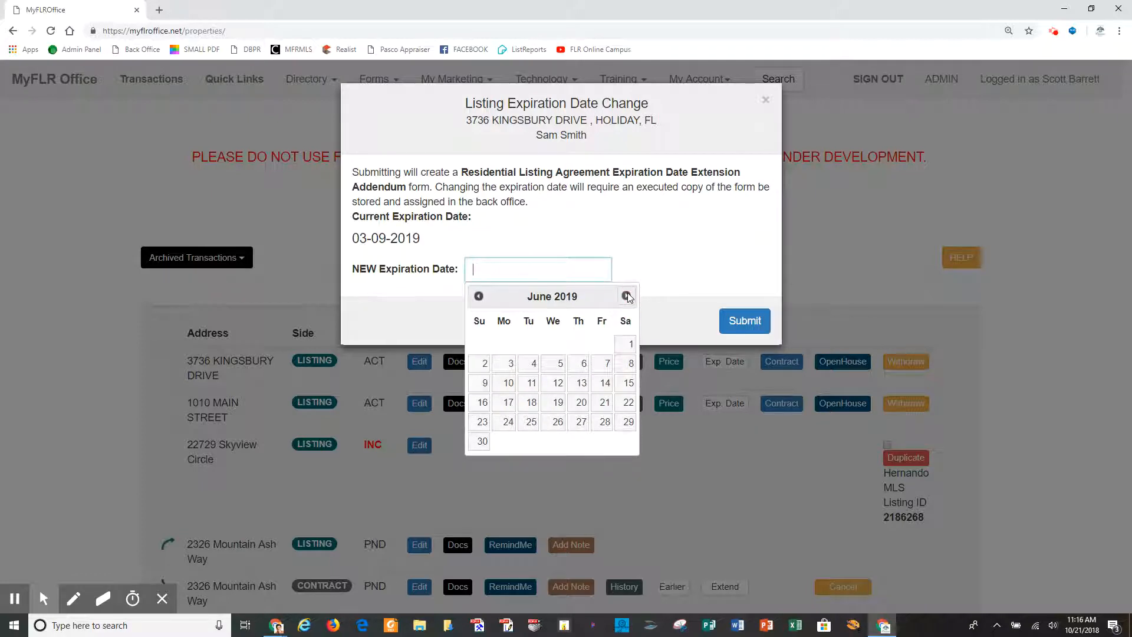
click(483, 383)
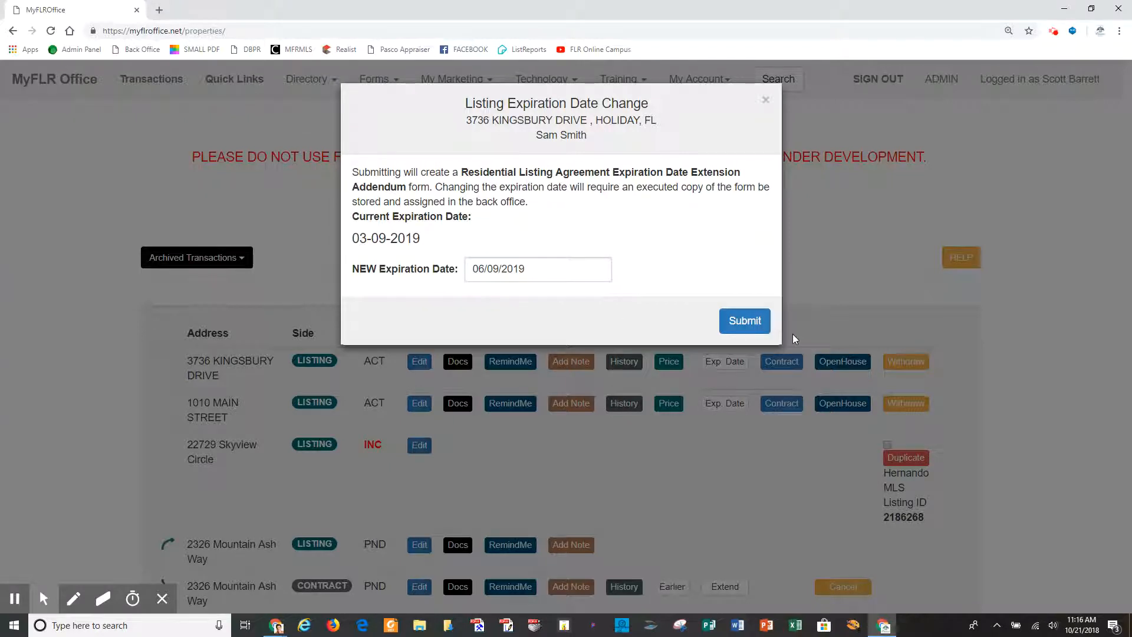
click(744, 321)
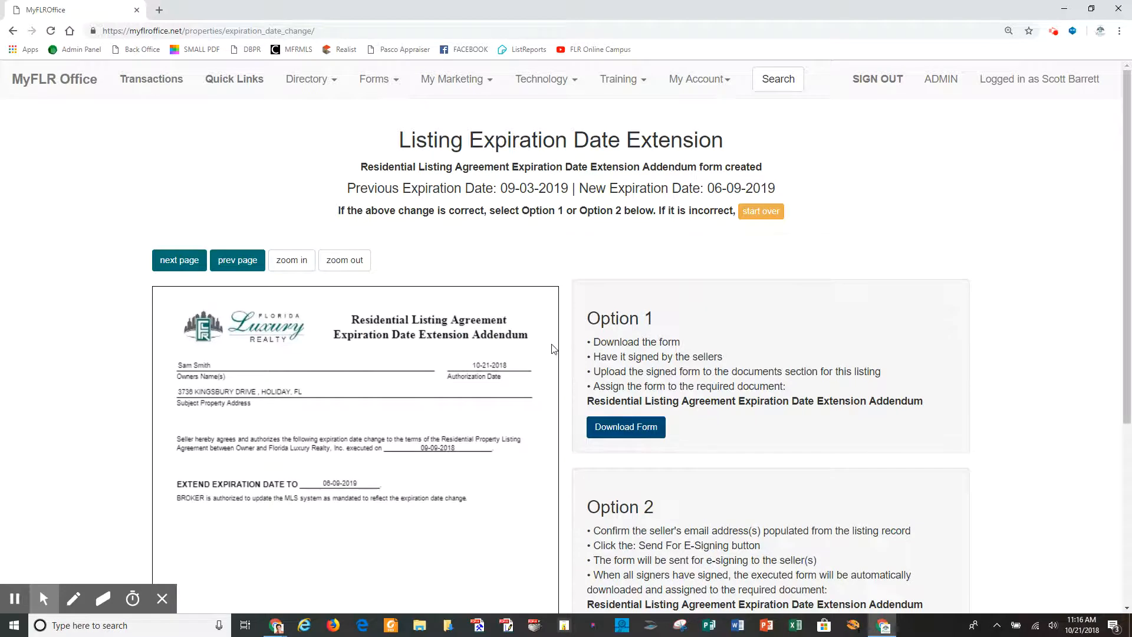
scroll(565, 348, down, 2)
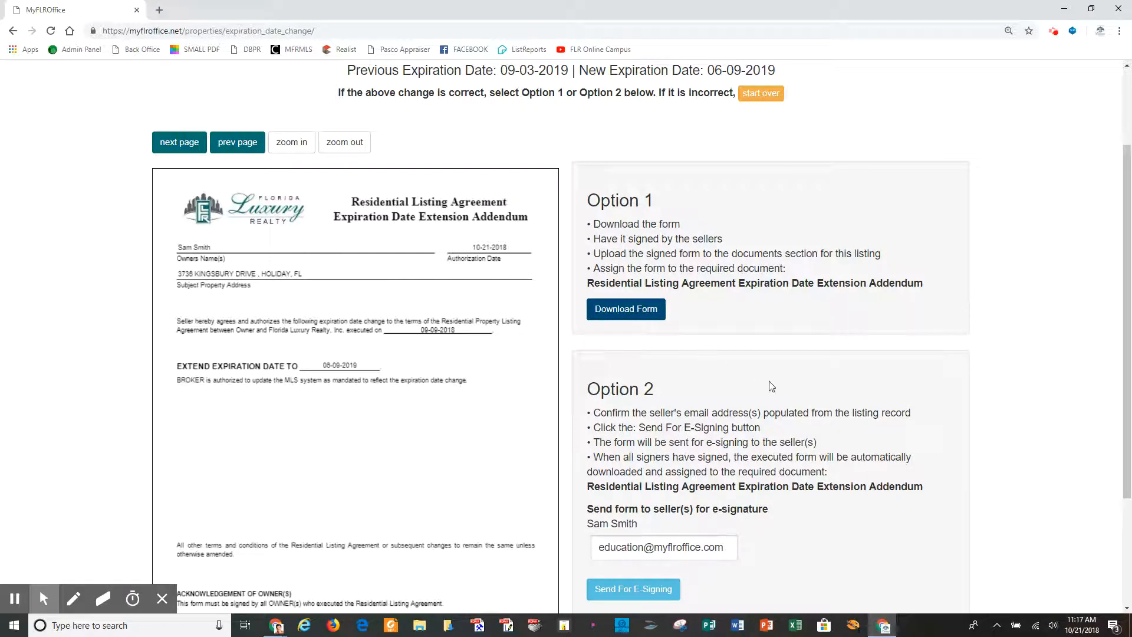
scroll(793, 401, down, 2)
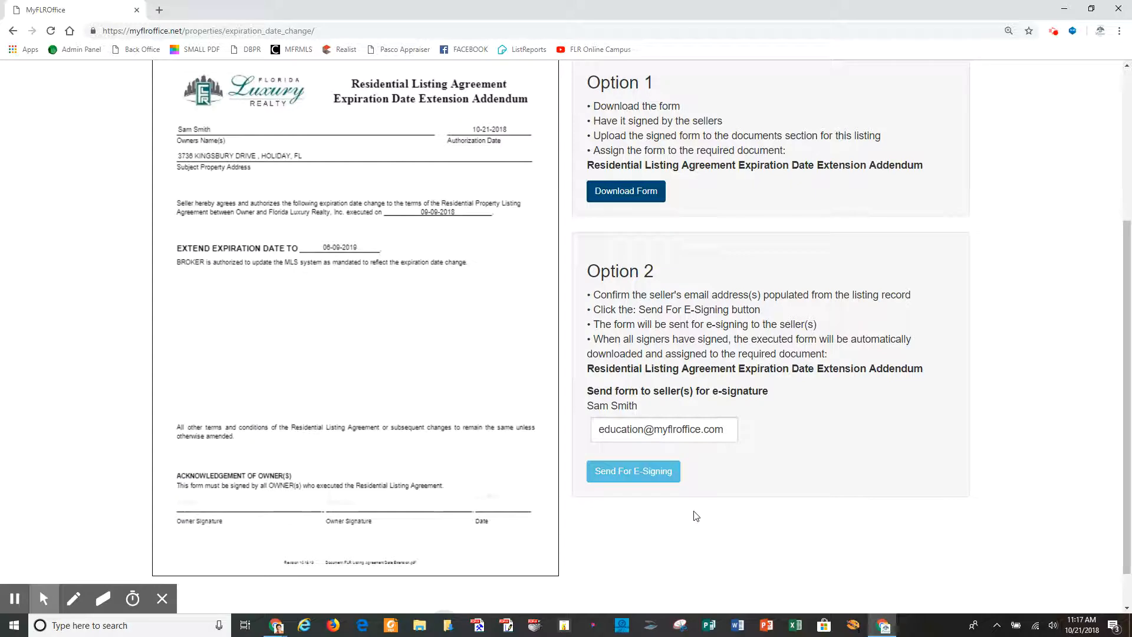
click(642, 474)
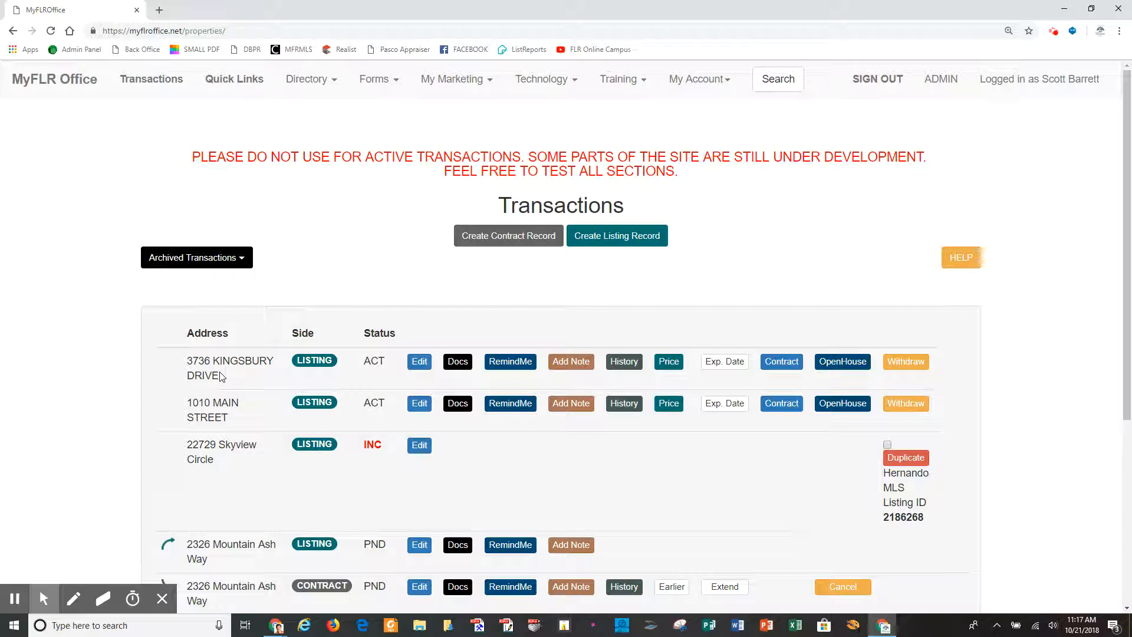
click(786, 364)
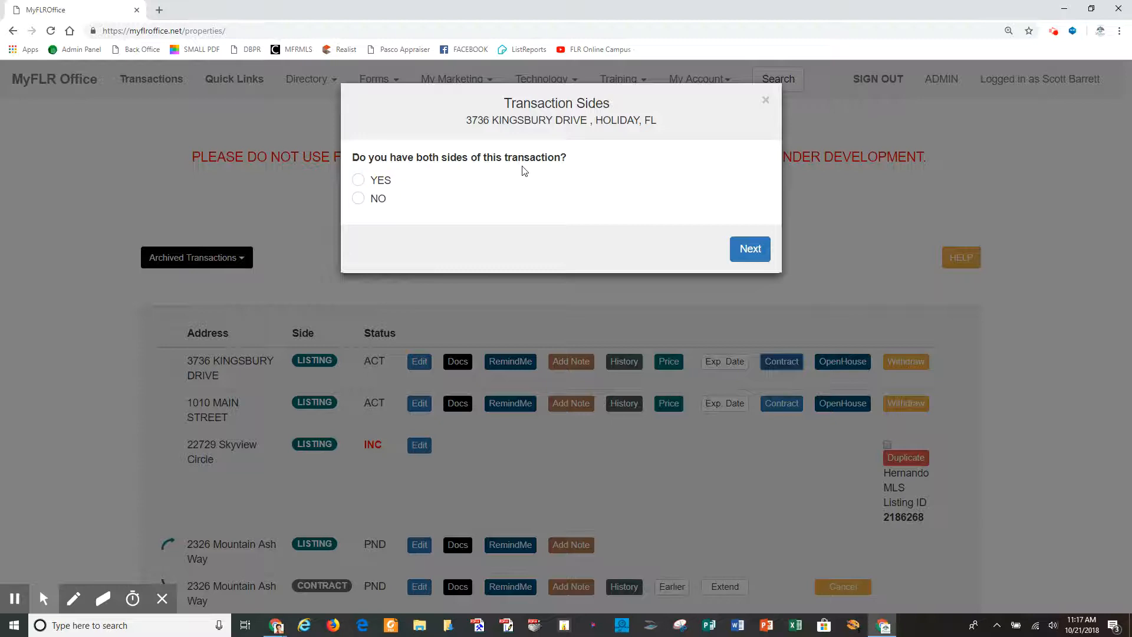
click(359, 200)
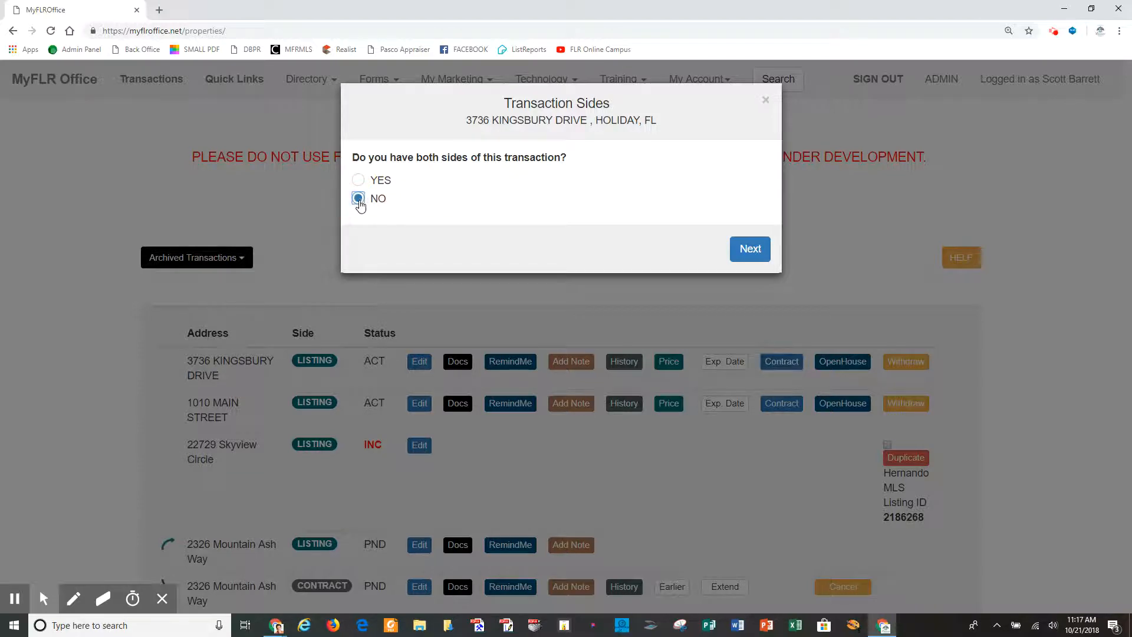
click(747, 250)
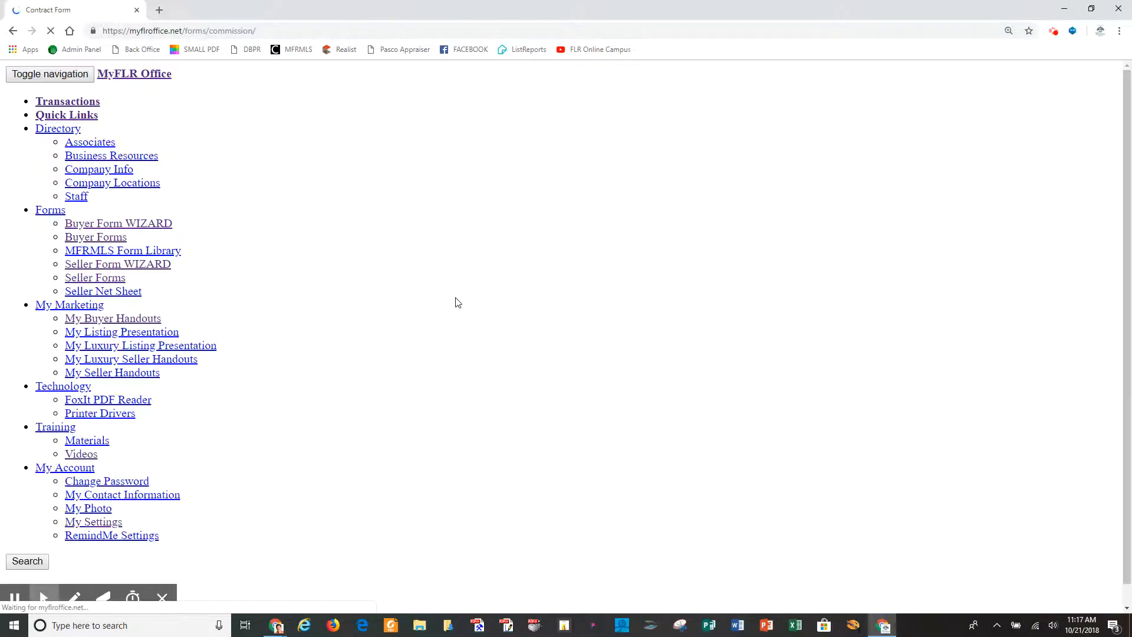
click(352, 323)
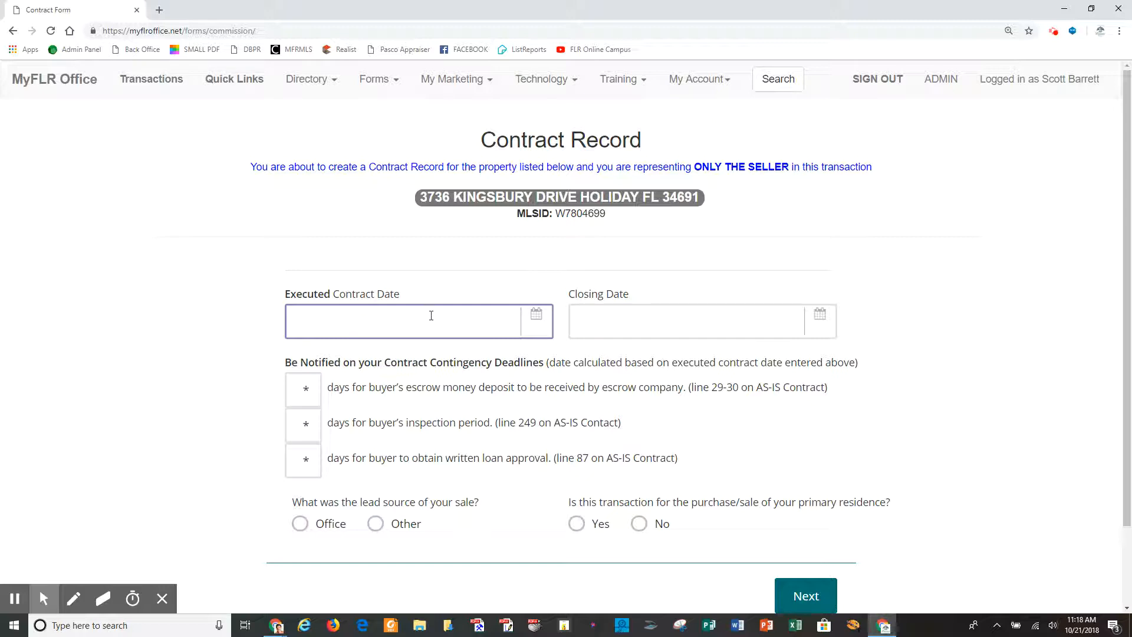
Set the executed contract date to 10-21-2018 and the closing date to 11-30-2018.
click(541, 332)
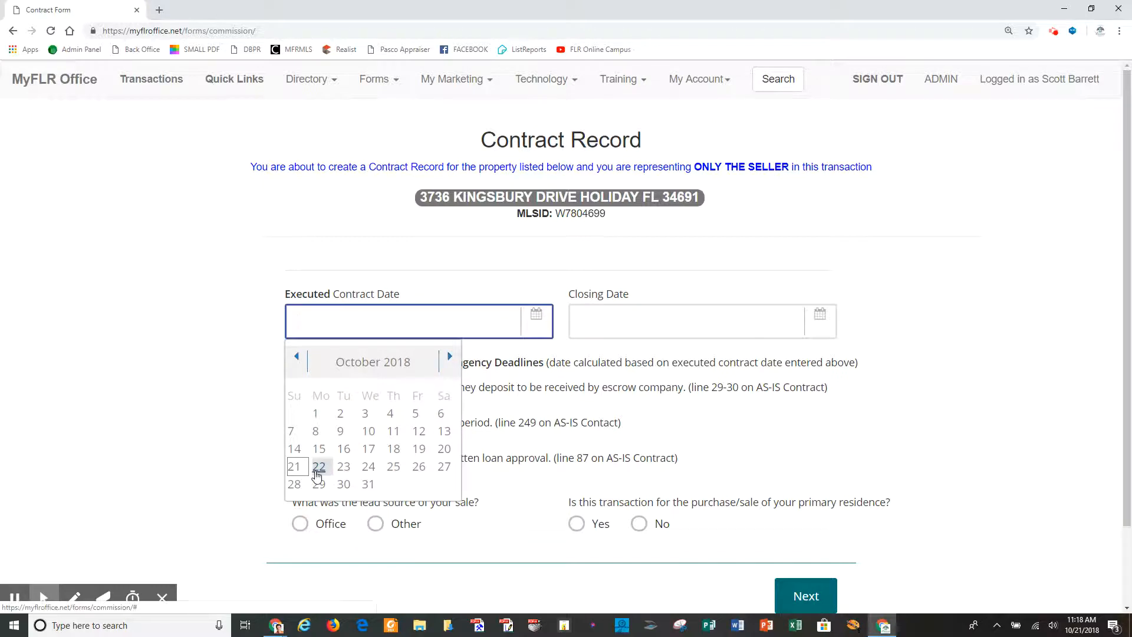
click(643, 323)
click(816, 333)
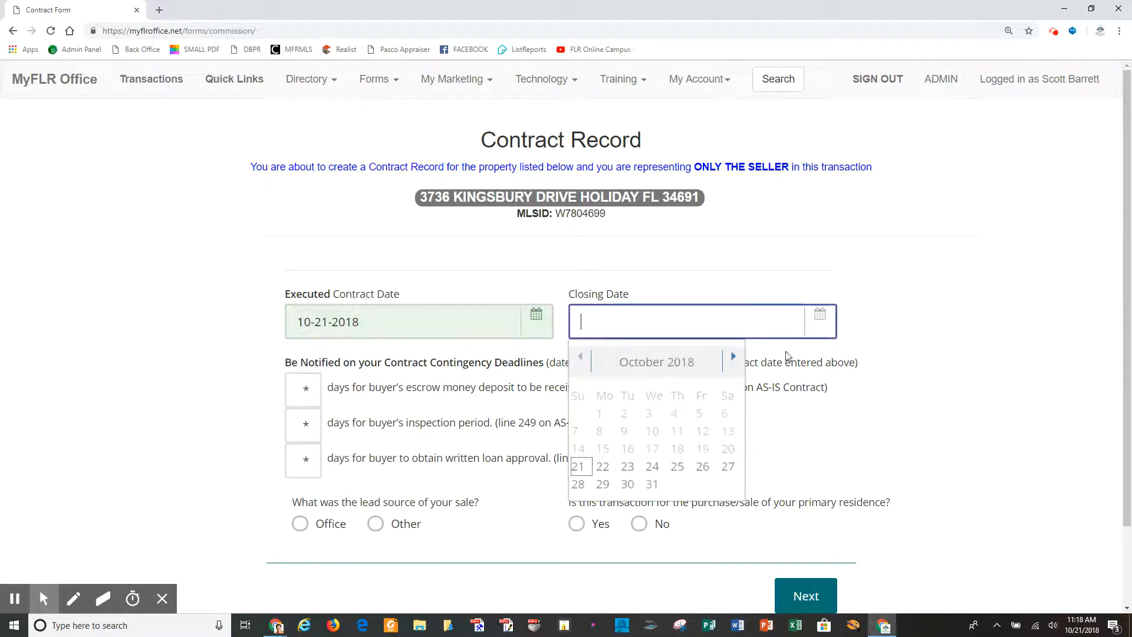
click(734, 359)
click(734, 359)
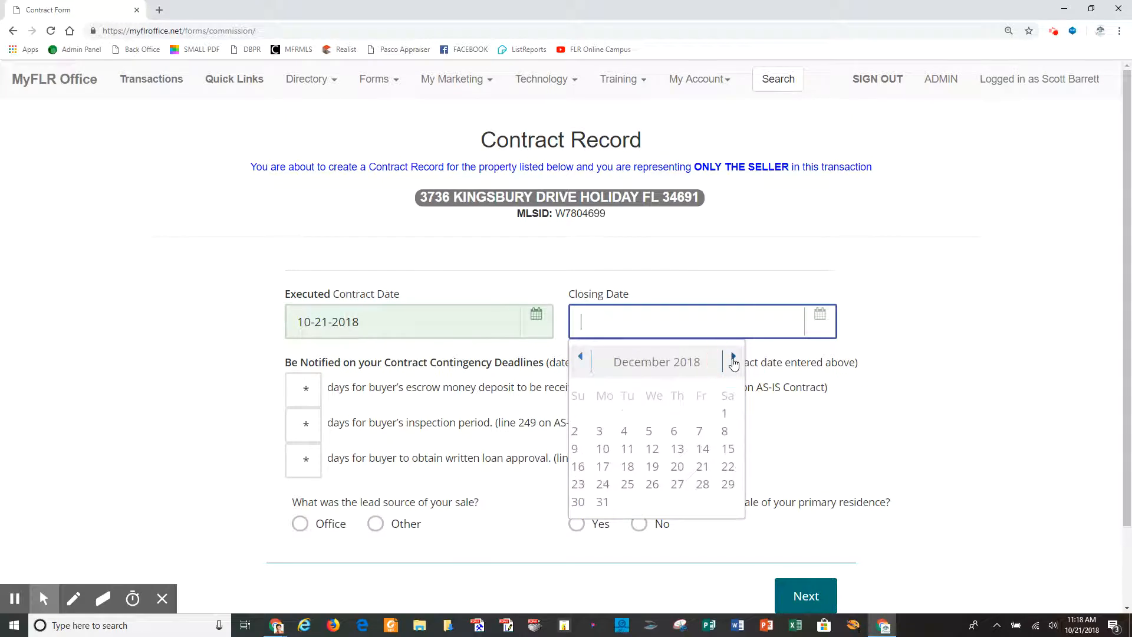
click(580, 356)
click(702, 484)
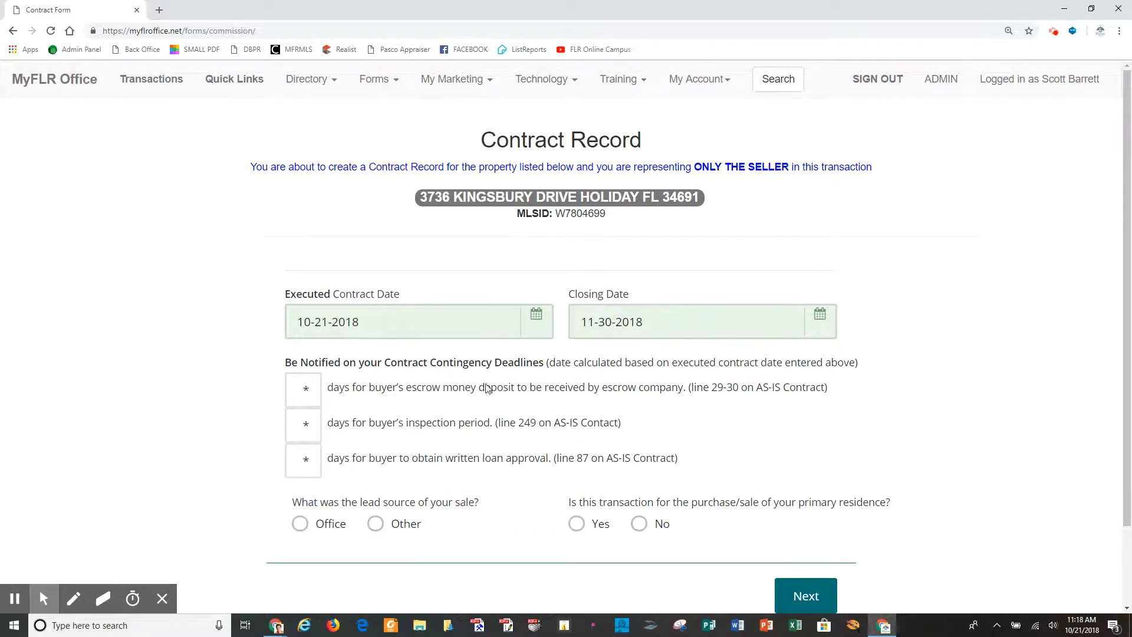
Set escrow deposit to 3 days, inspection period to 10 days, and loan approval to 30 days.
click(307, 394)
click(306, 393)
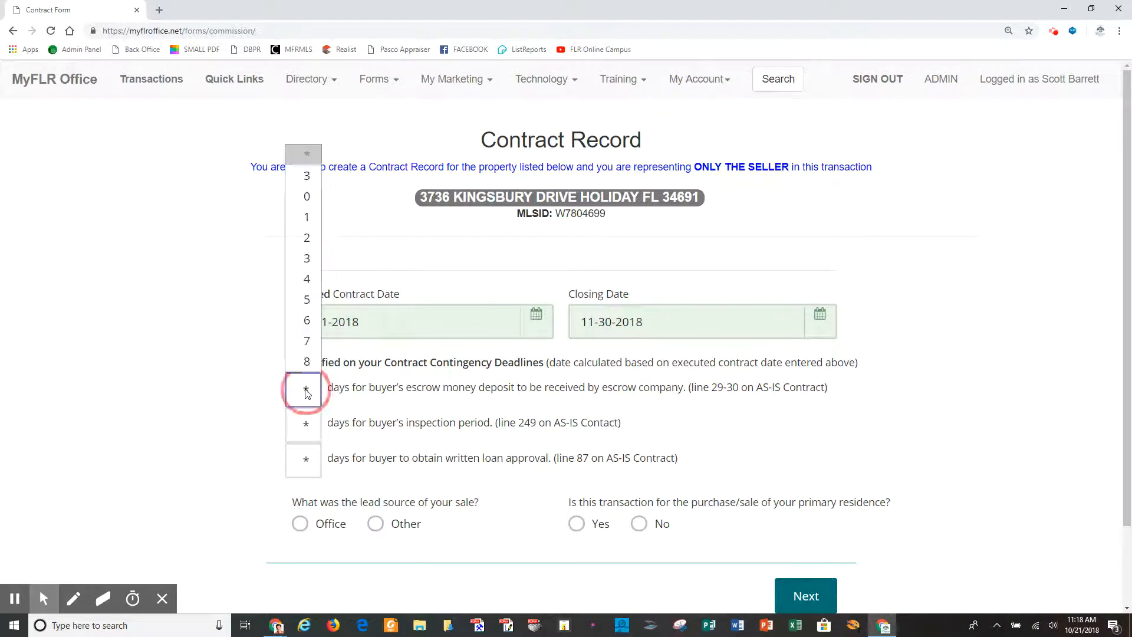
click(305, 176)
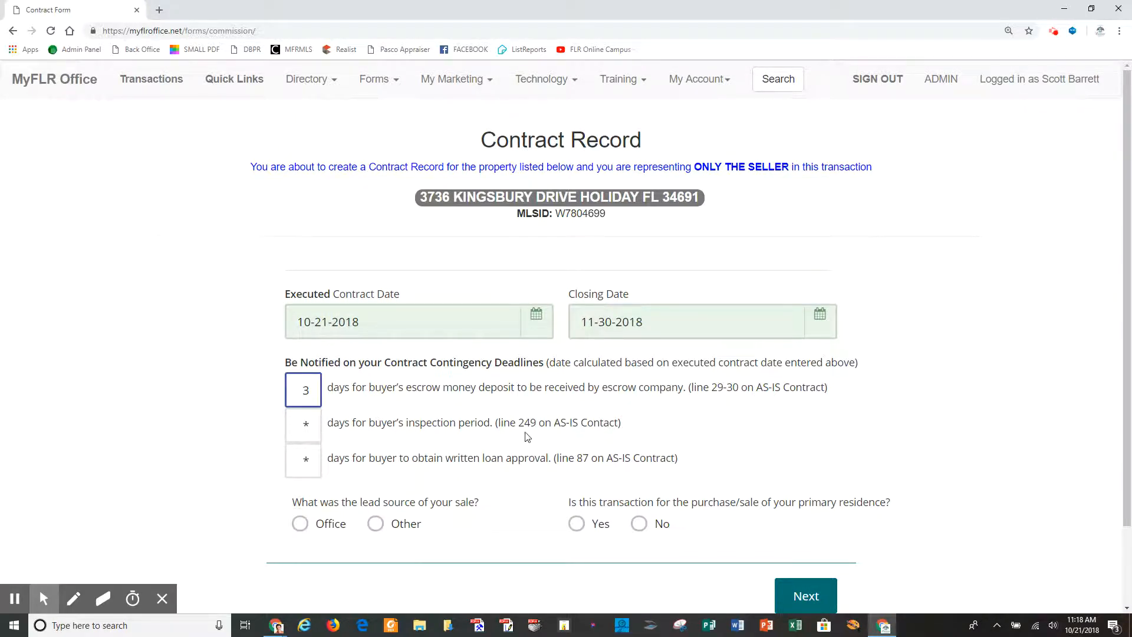
click(299, 435)
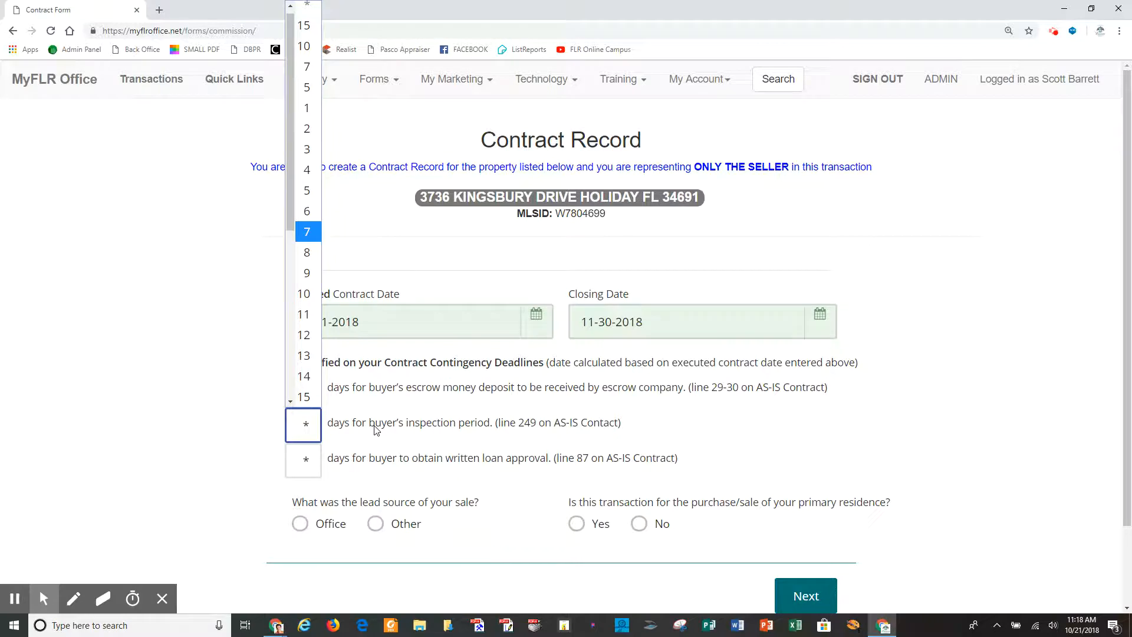
click(305, 46)
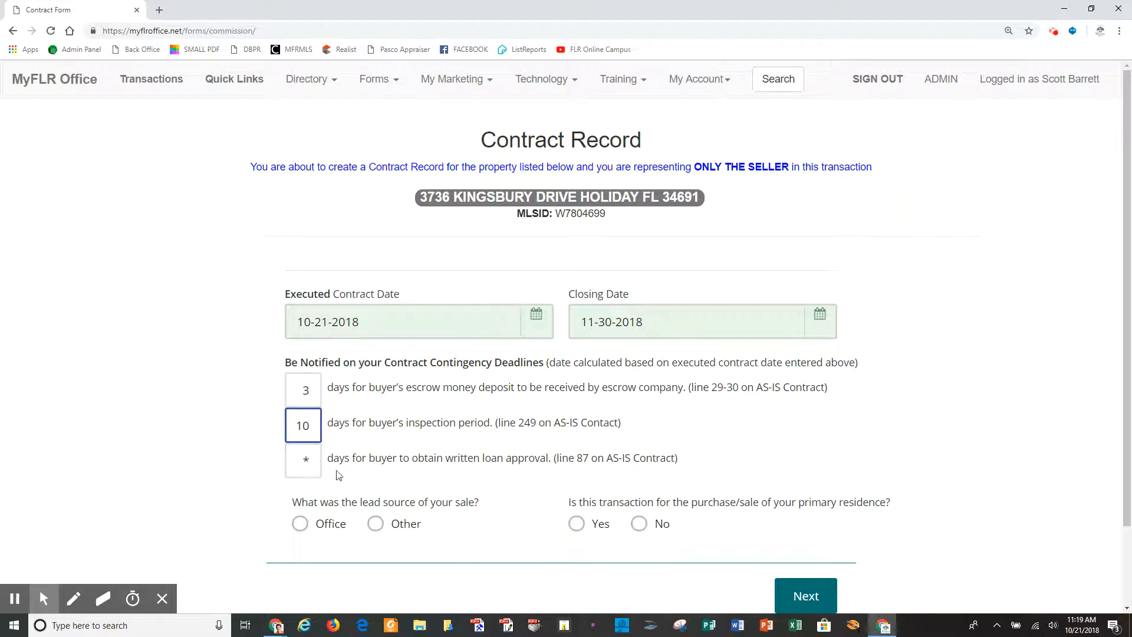
click(301, 460)
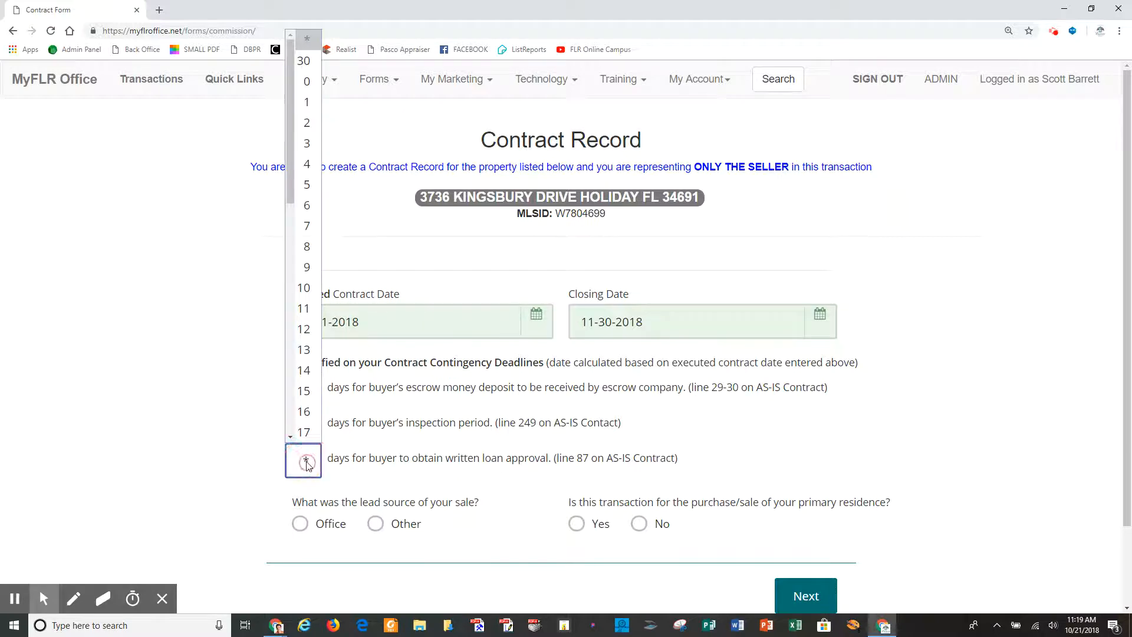
click(304, 60)
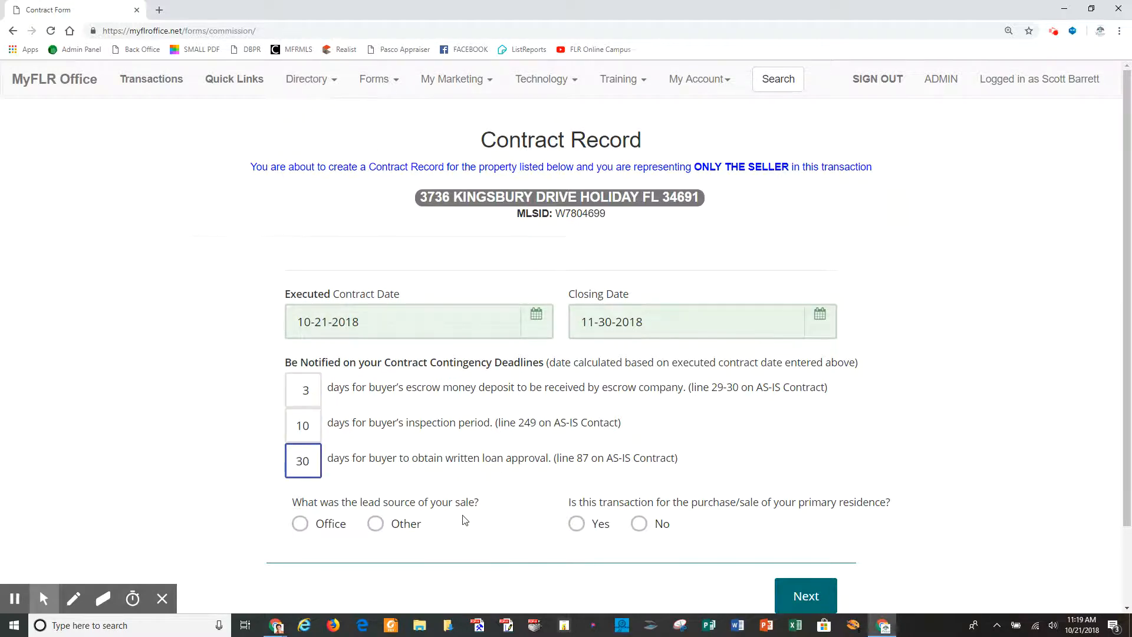
Mark the lead source as Other and the sale as not a primary residence.
click(377, 525)
scroll(720, 531, down, 1)
click(639, 466)
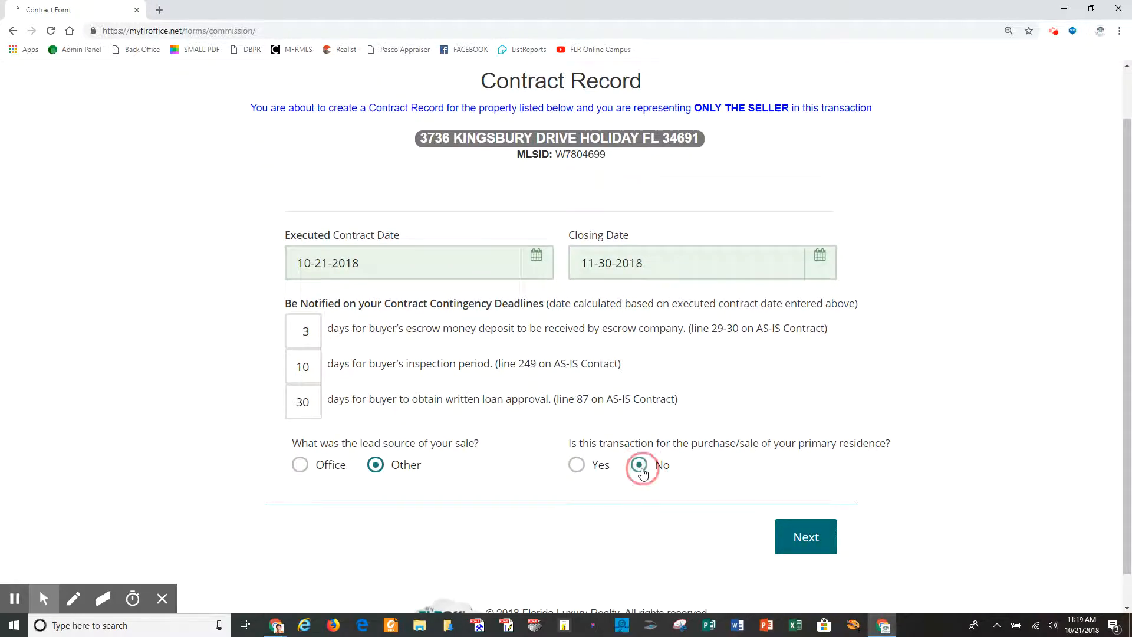
Advance to the Seller 1/Seller 2 Information section showing Seller 1's prefilled details.
click(814, 548)
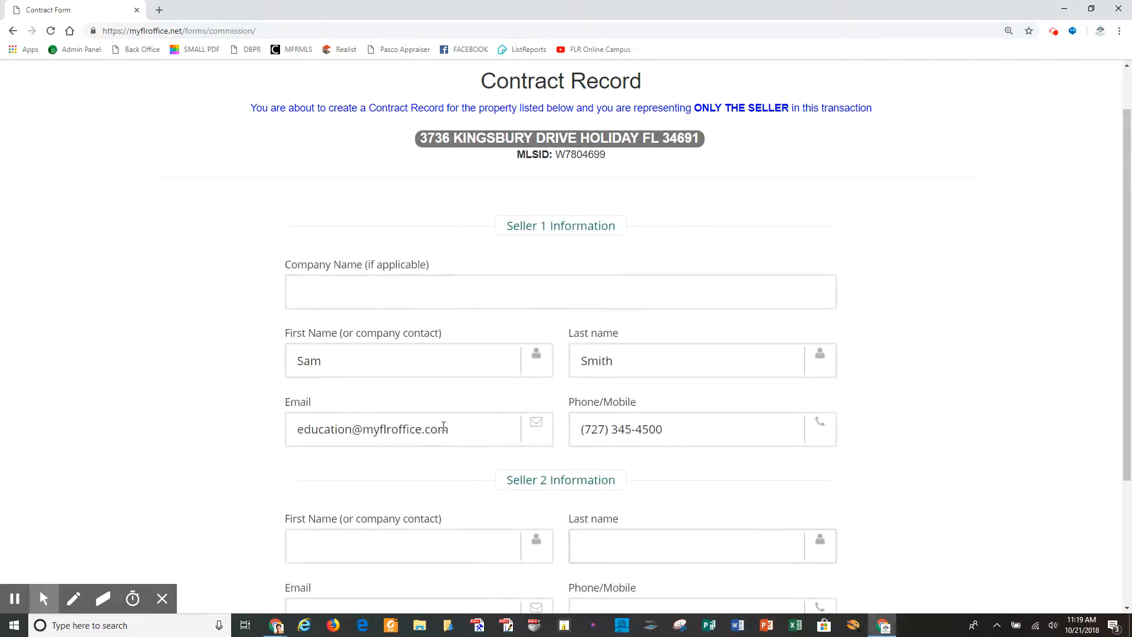
scroll(539, 479, up, 1)
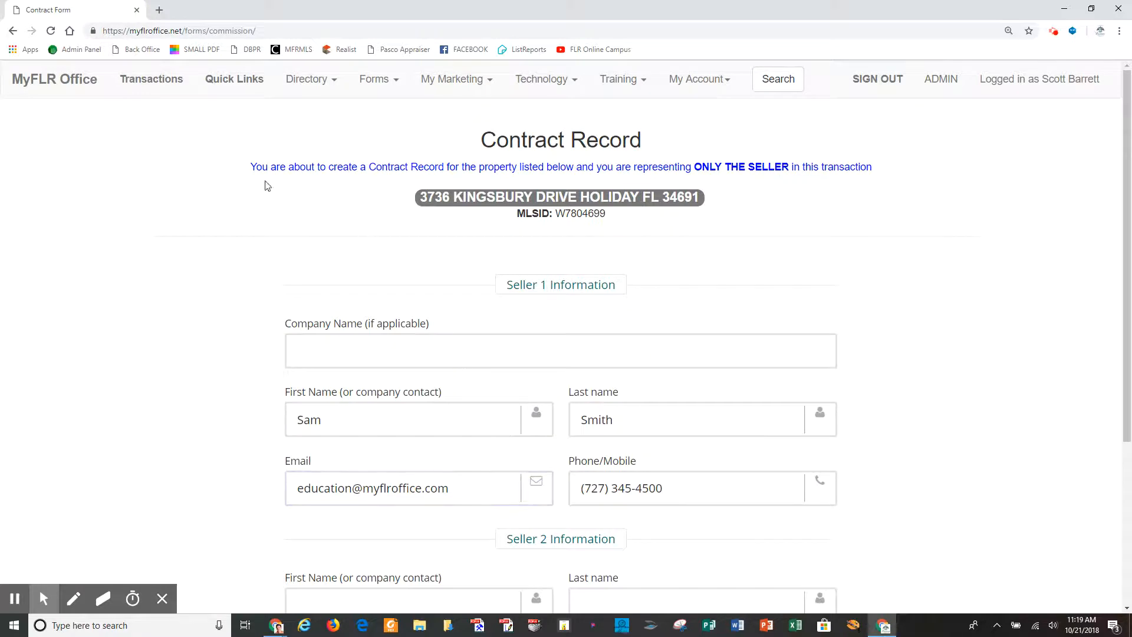
click(138, 82)
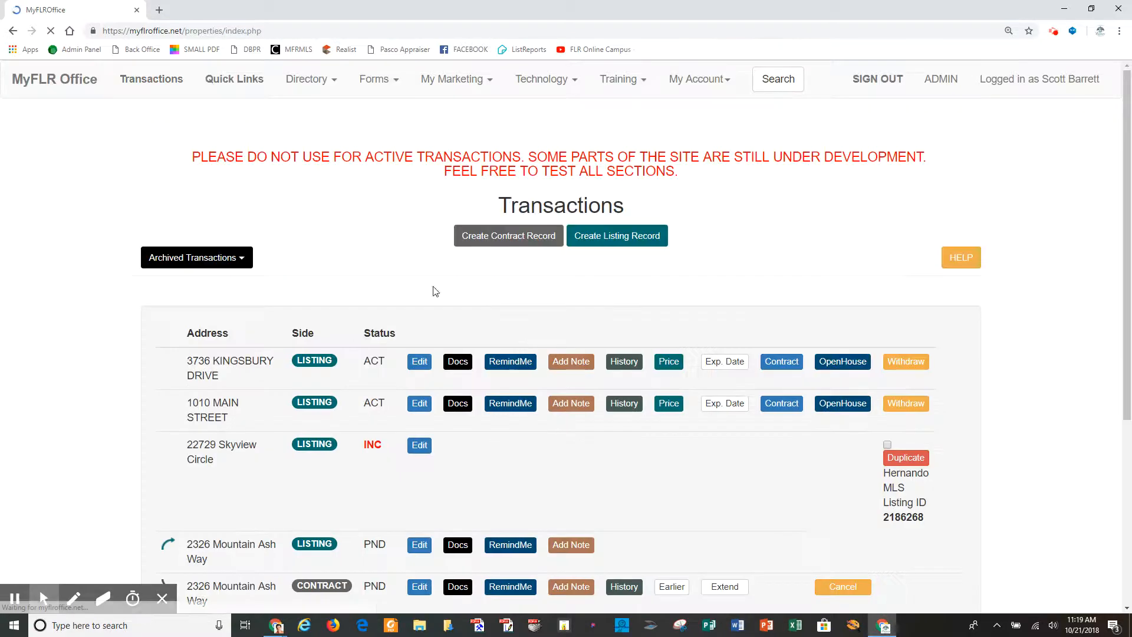
click(849, 369)
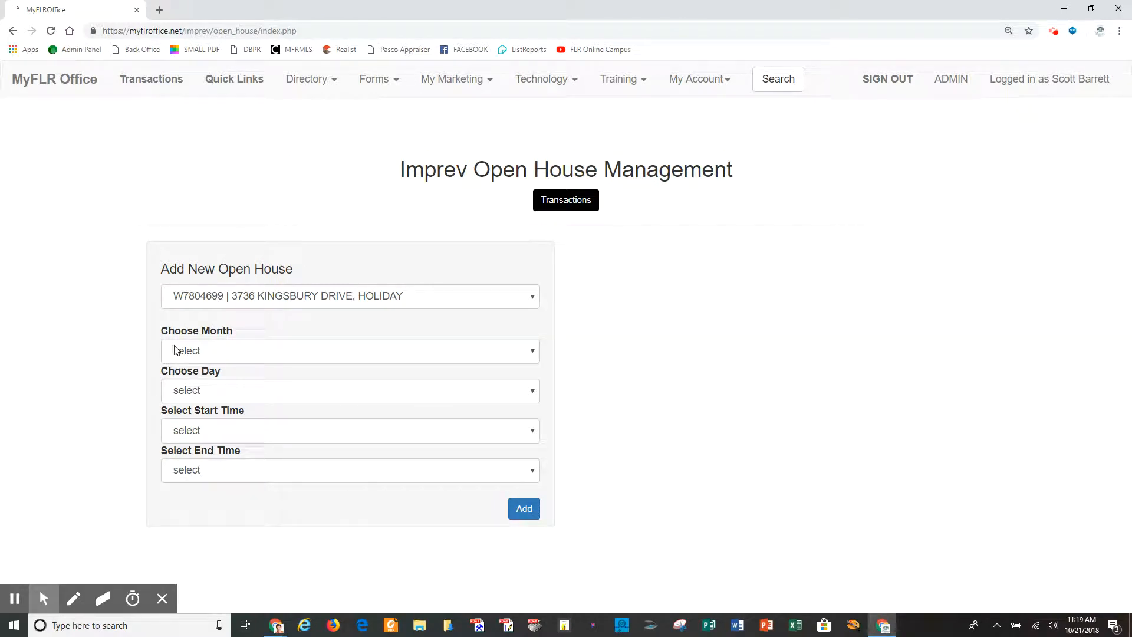
click(533, 354)
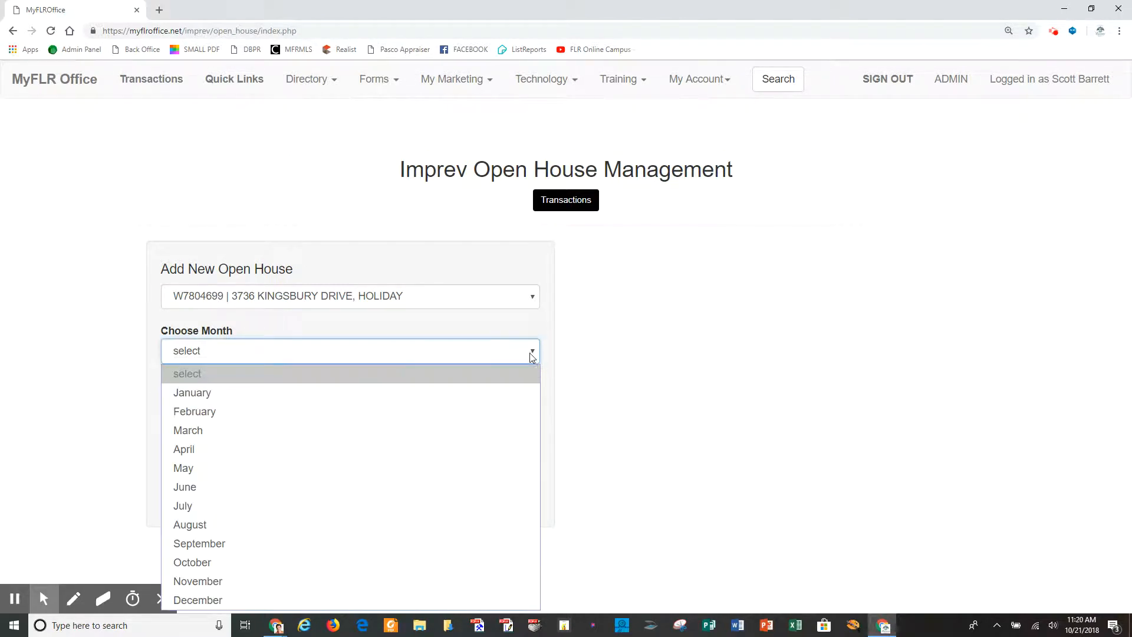
click(314, 561)
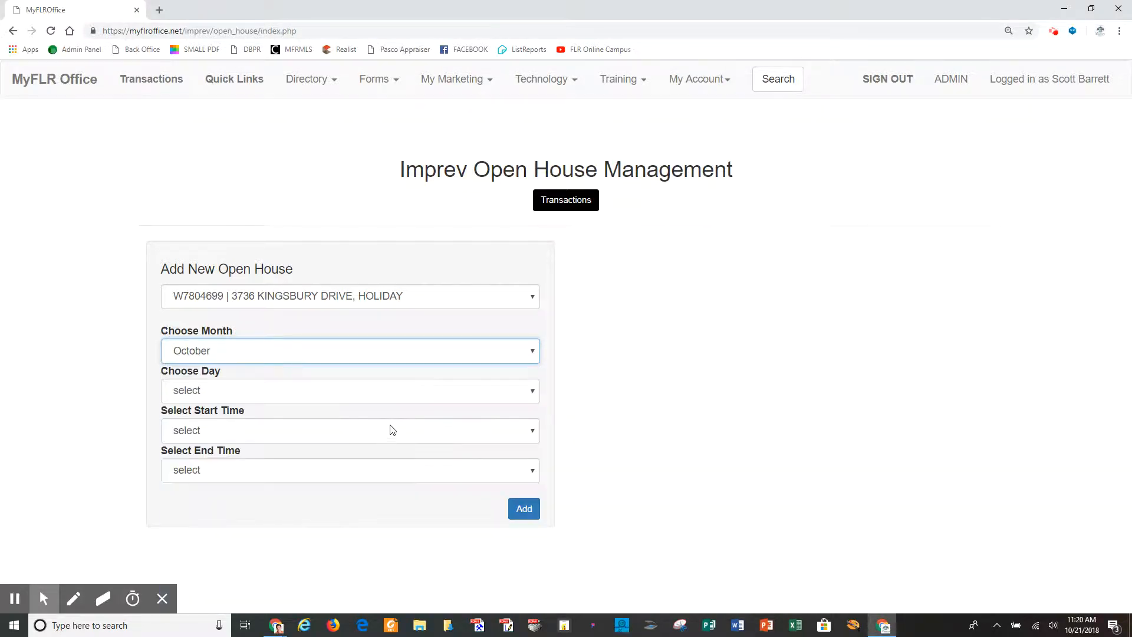
click(532, 391)
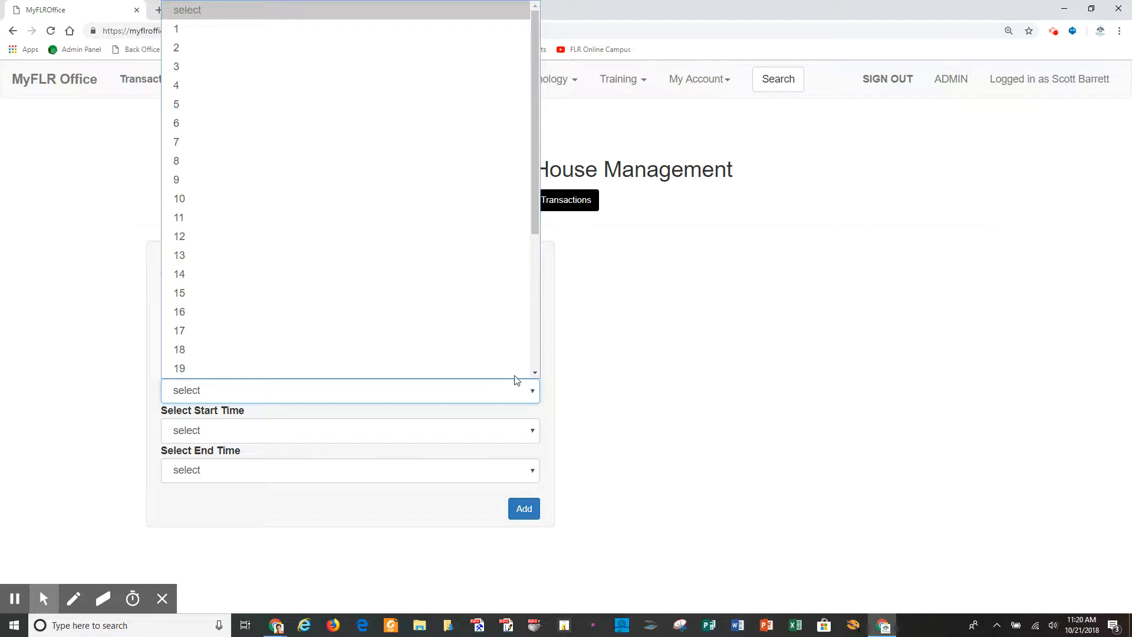
drag(536, 122, 536, 243)
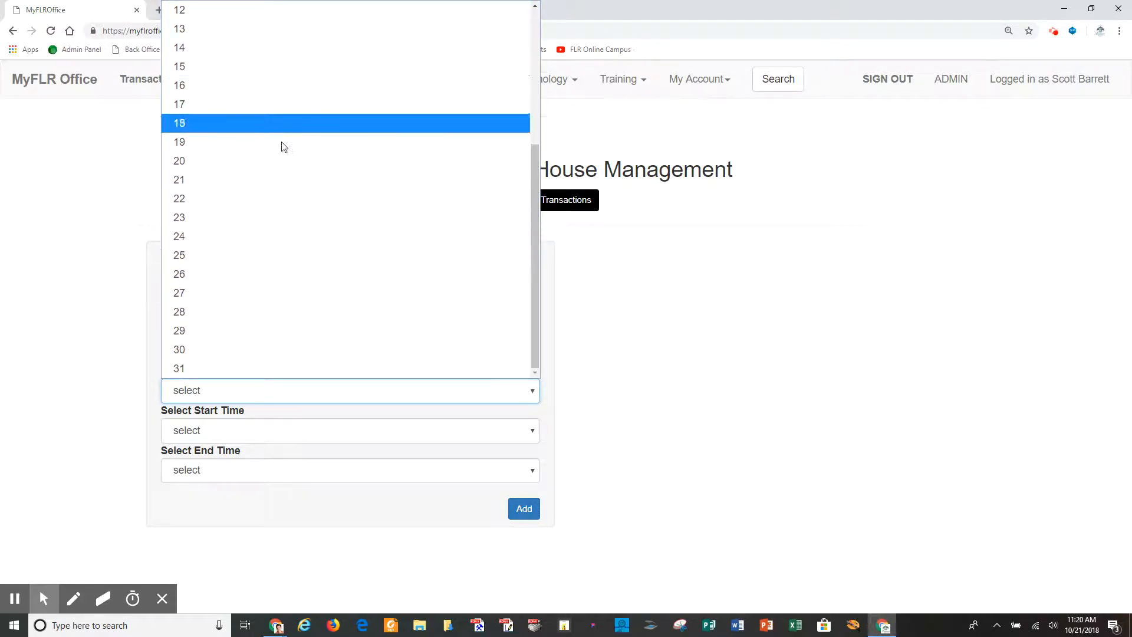
click(272, 310)
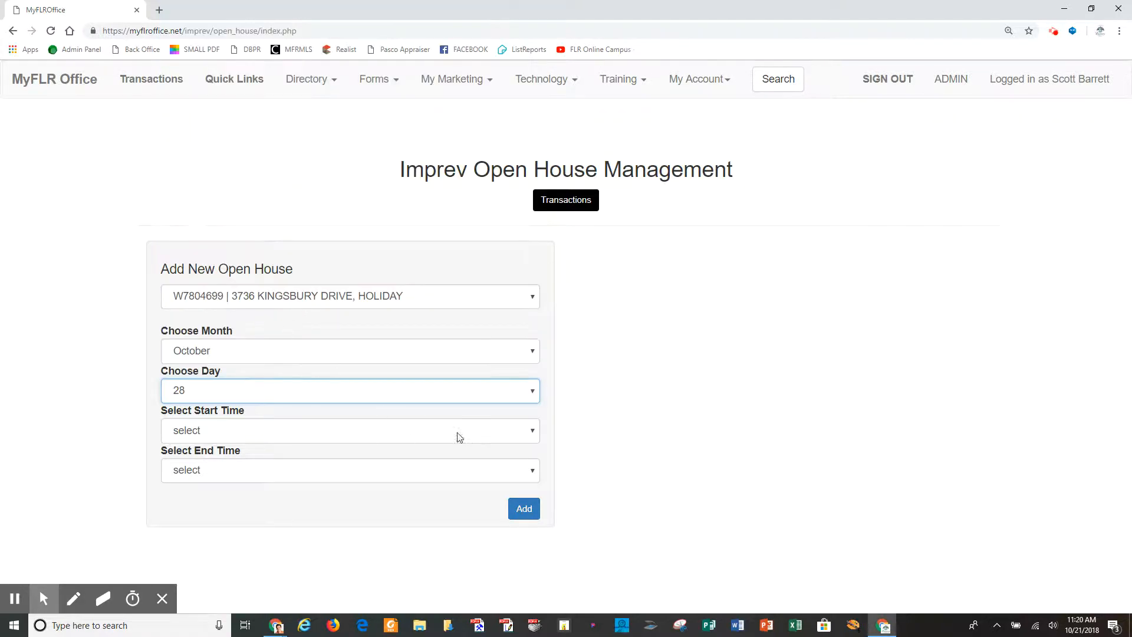
click(527, 432)
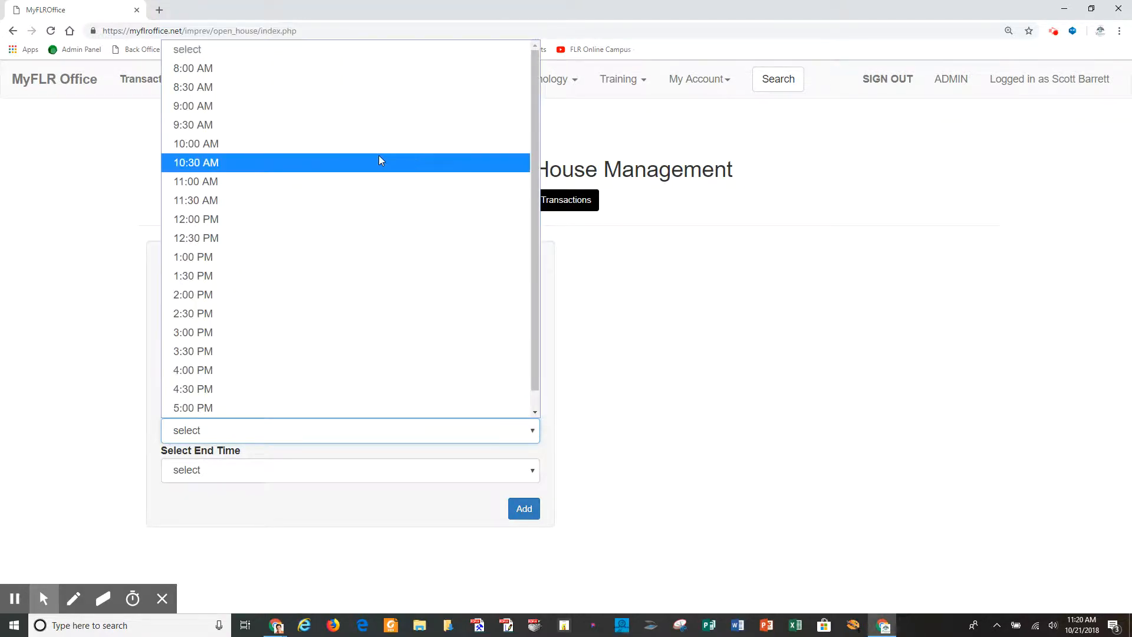
click(374, 181)
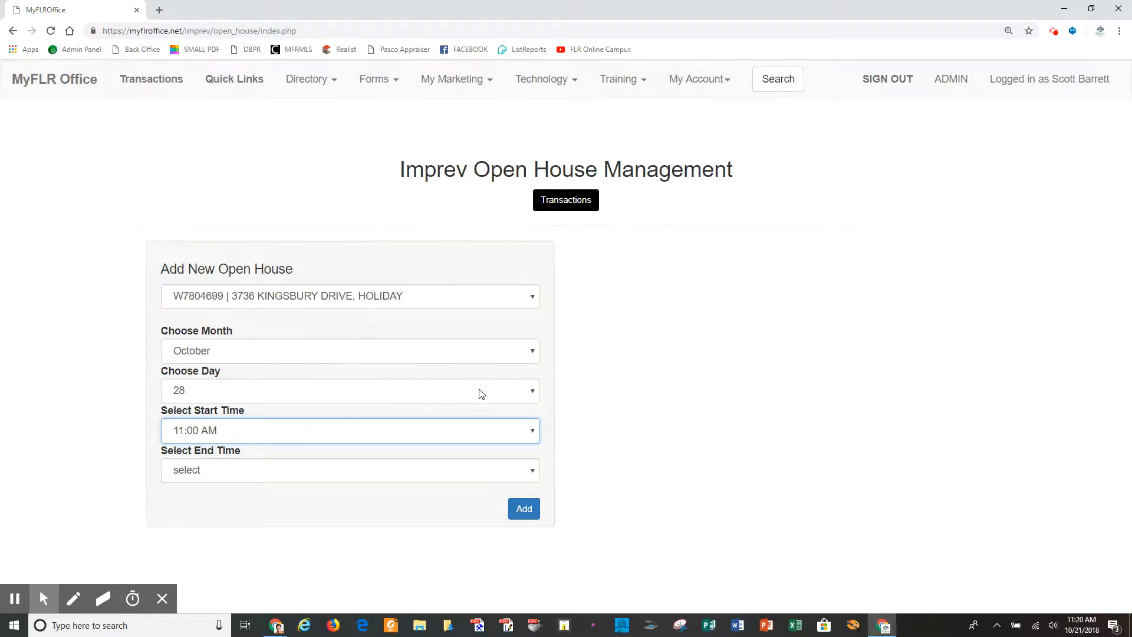
click(533, 470)
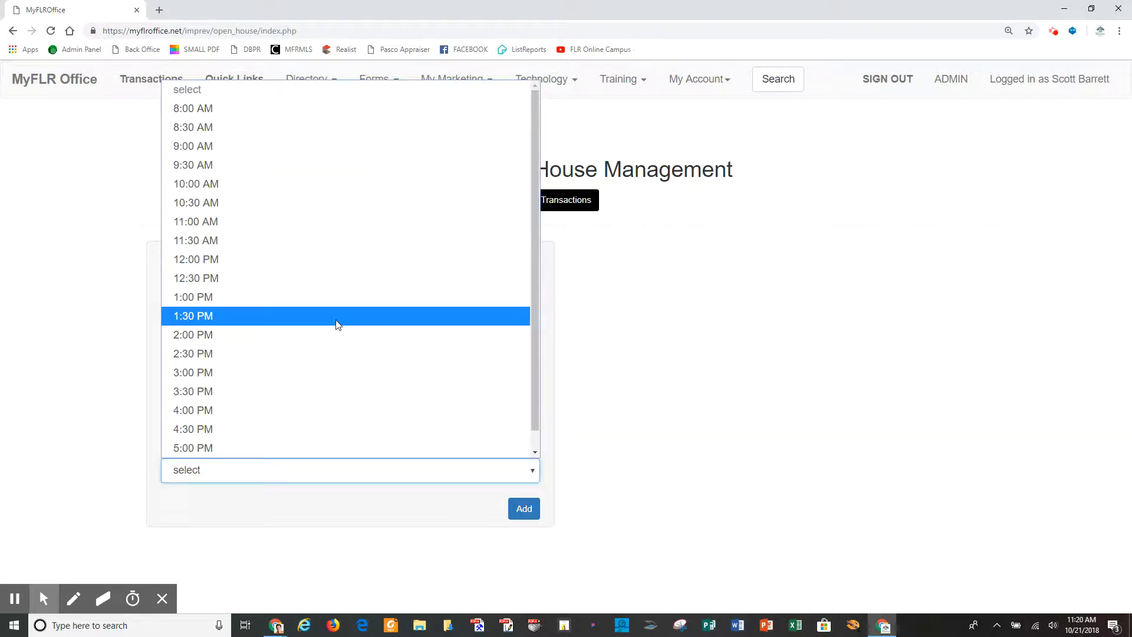
click(337, 334)
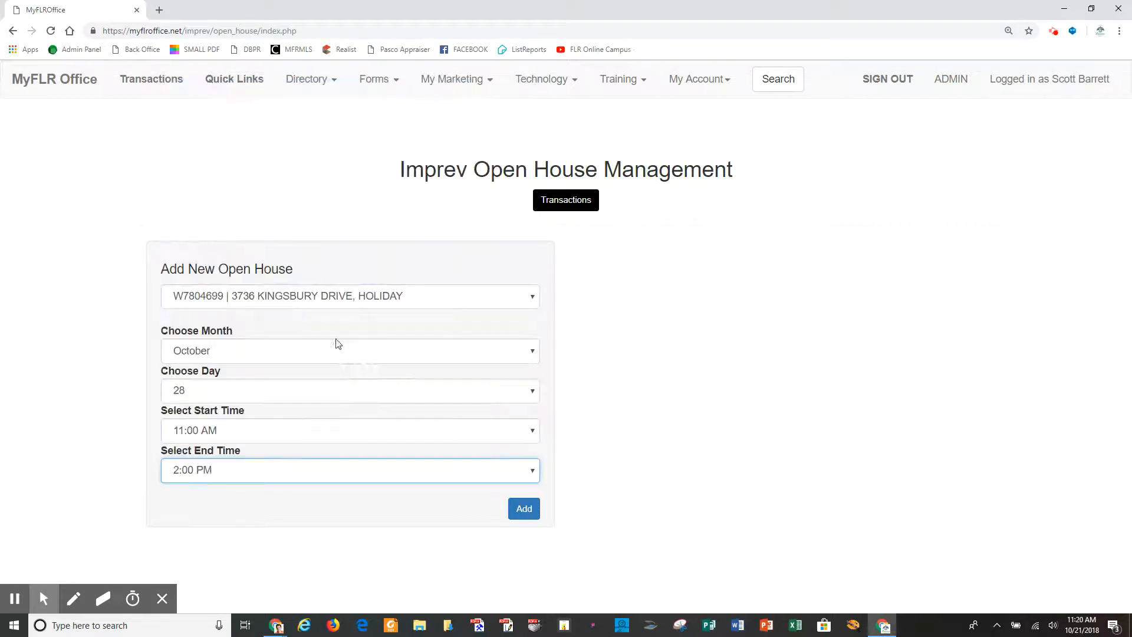
click(532, 512)
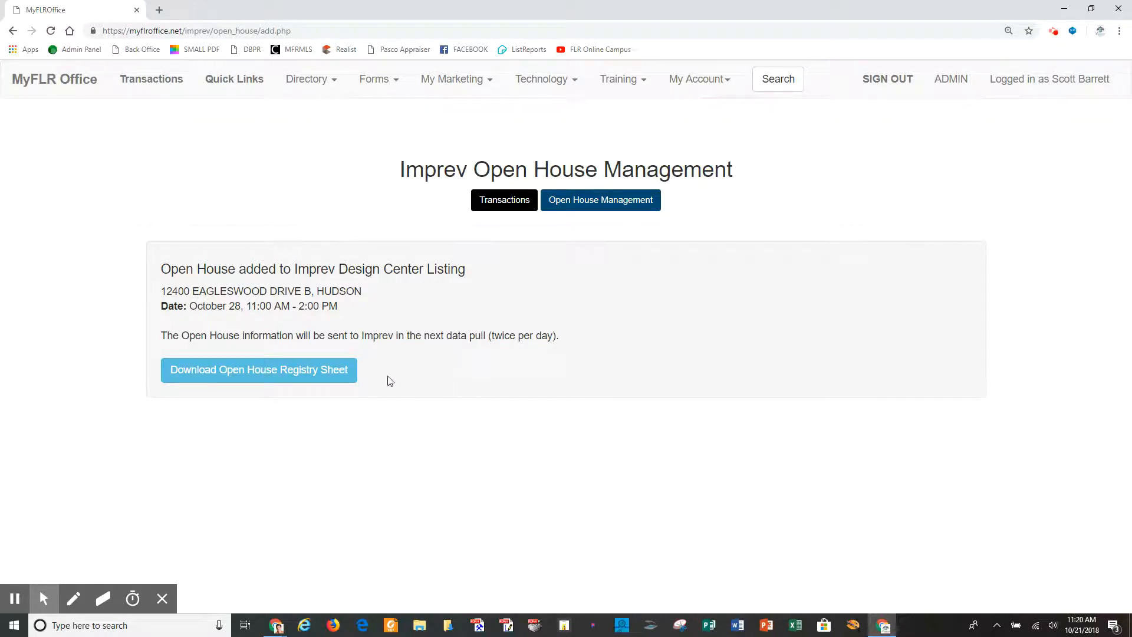
Download and view the Open House Visitor Registry PDF, then return to MyFLR Office.
click(306, 369)
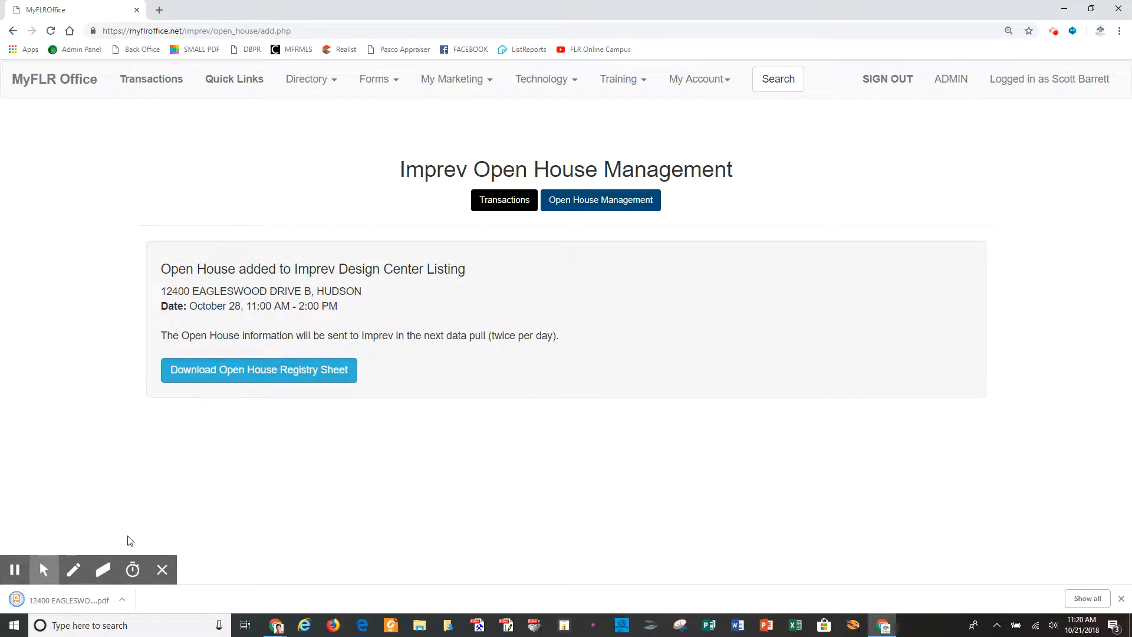
click(69, 600)
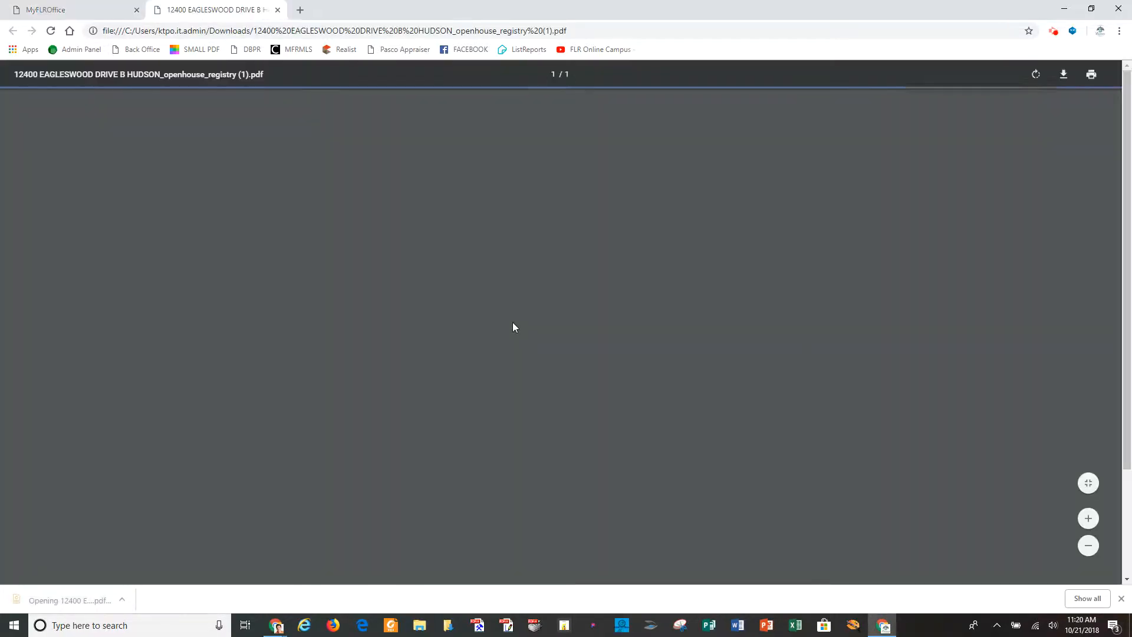
scroll(572, 194, down, 2)
scroll(571, 236, up, 3)
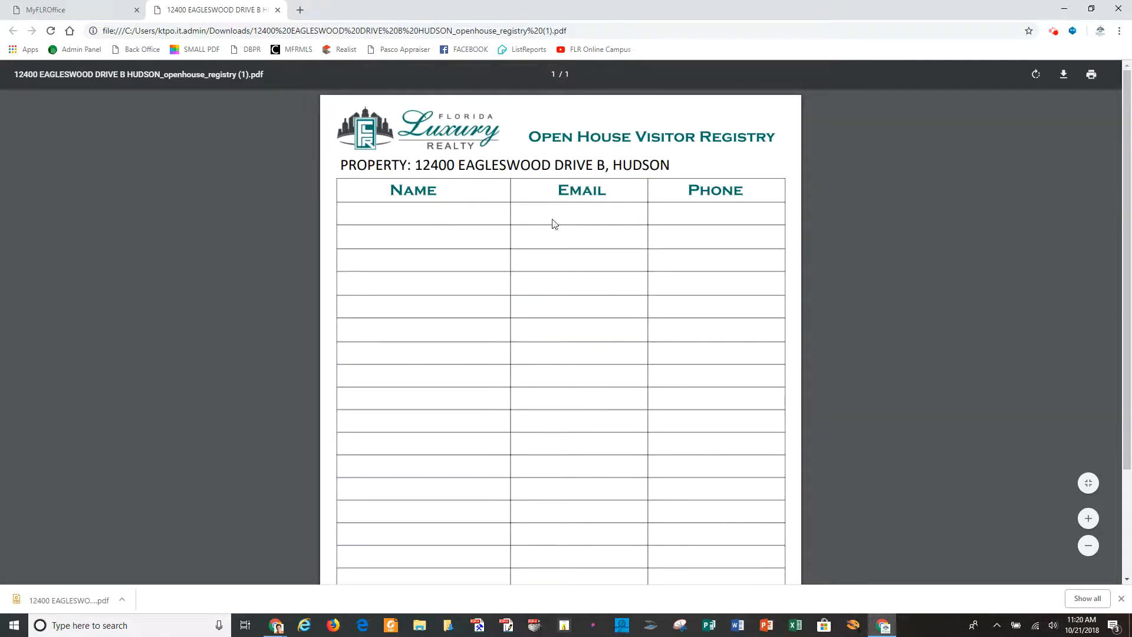
click(70, 10)
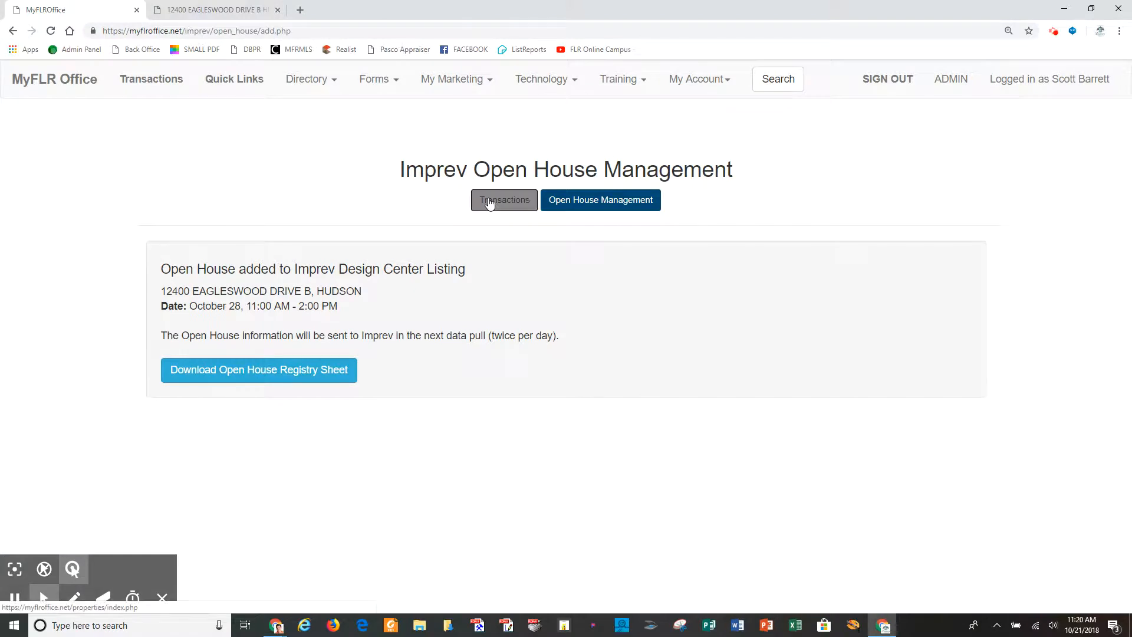
click(518, 212)
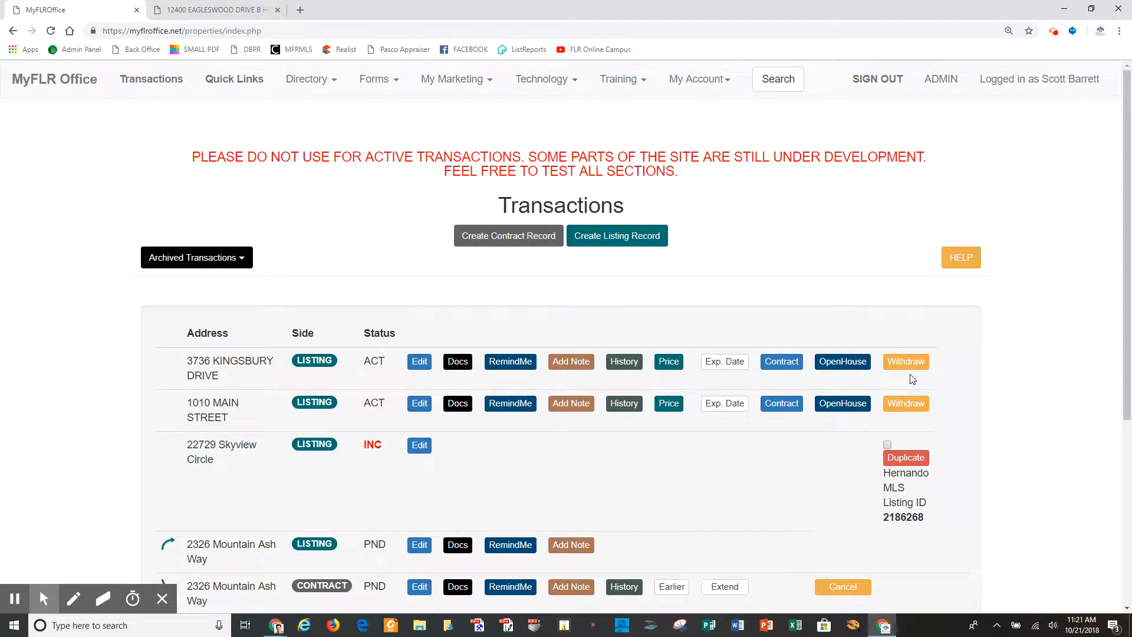
click(908, 363)
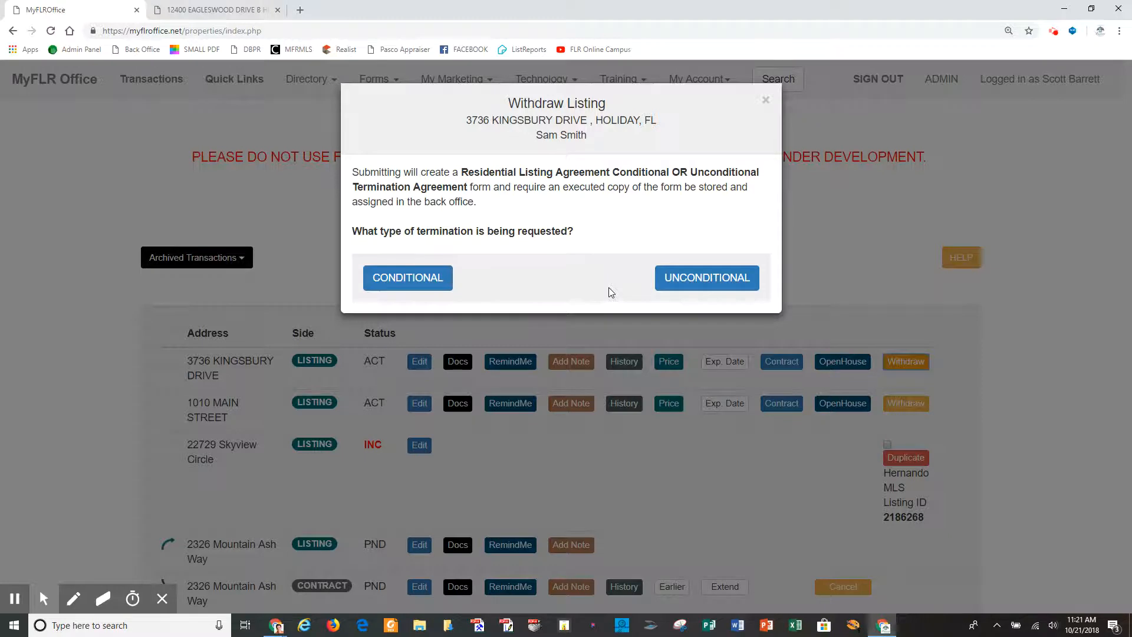
click(766, 102)
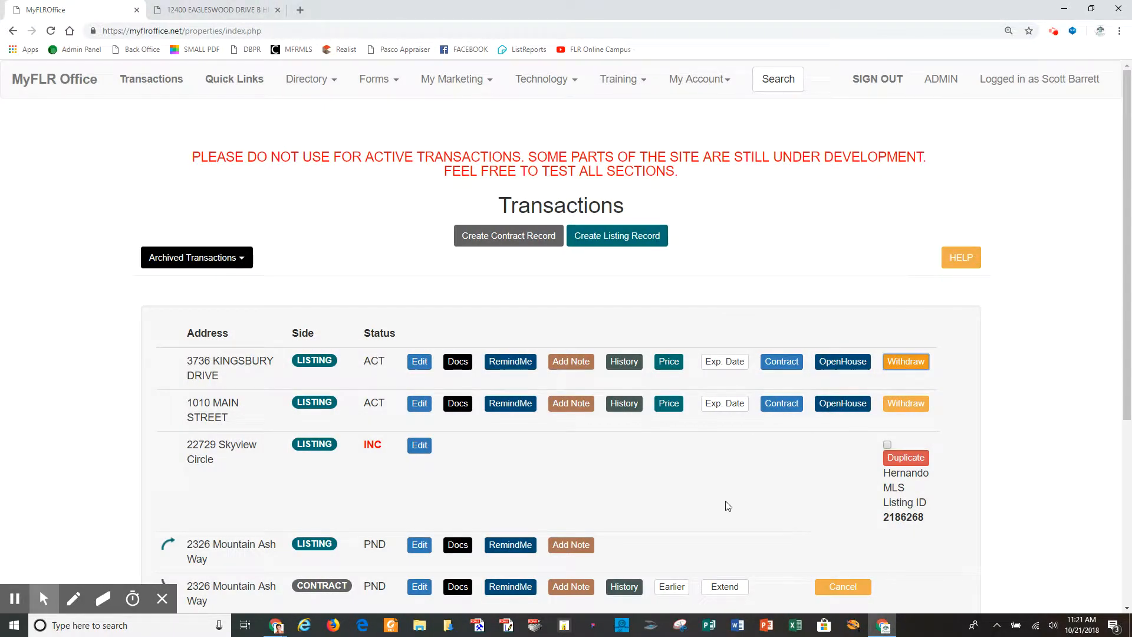
scroll(729, 507, down, 1)
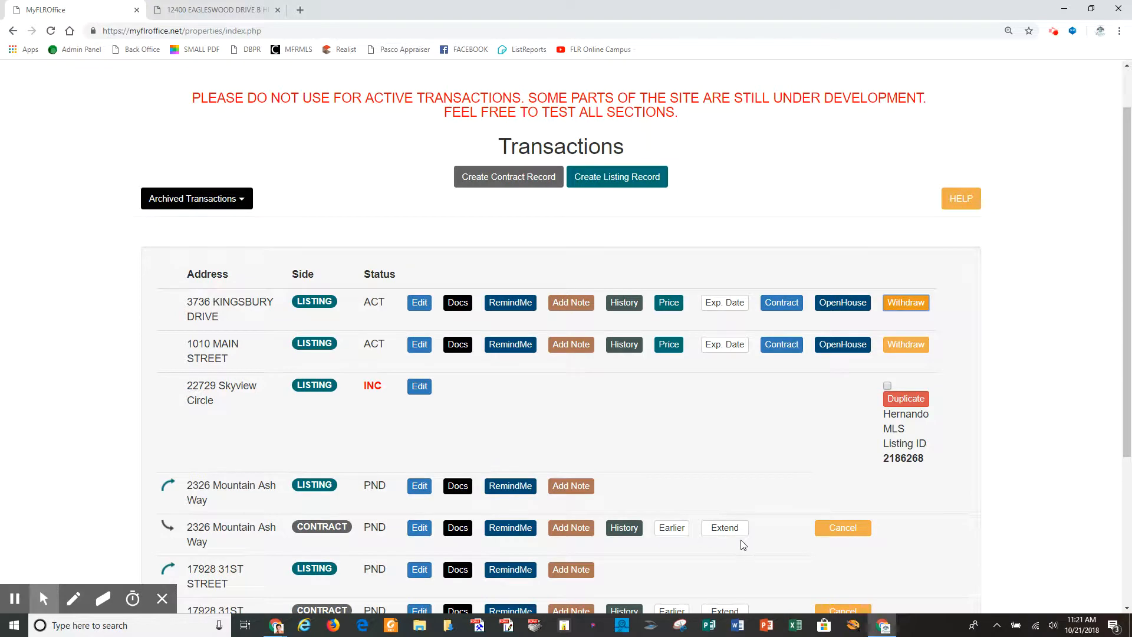
scroll(743, 544, down, 2)
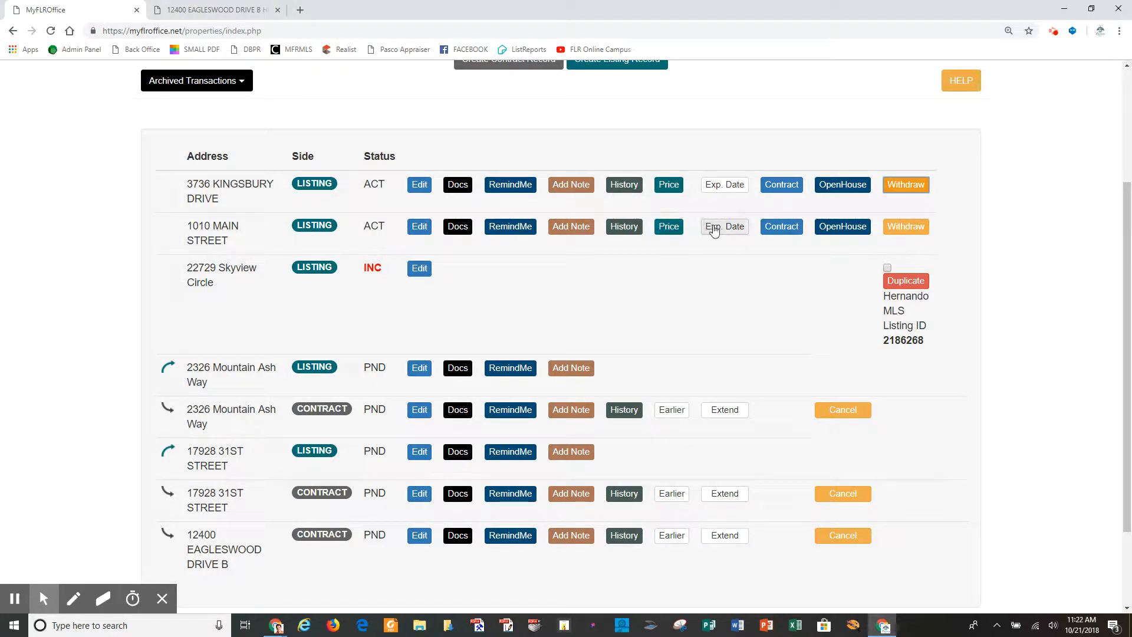
click(672, 410)
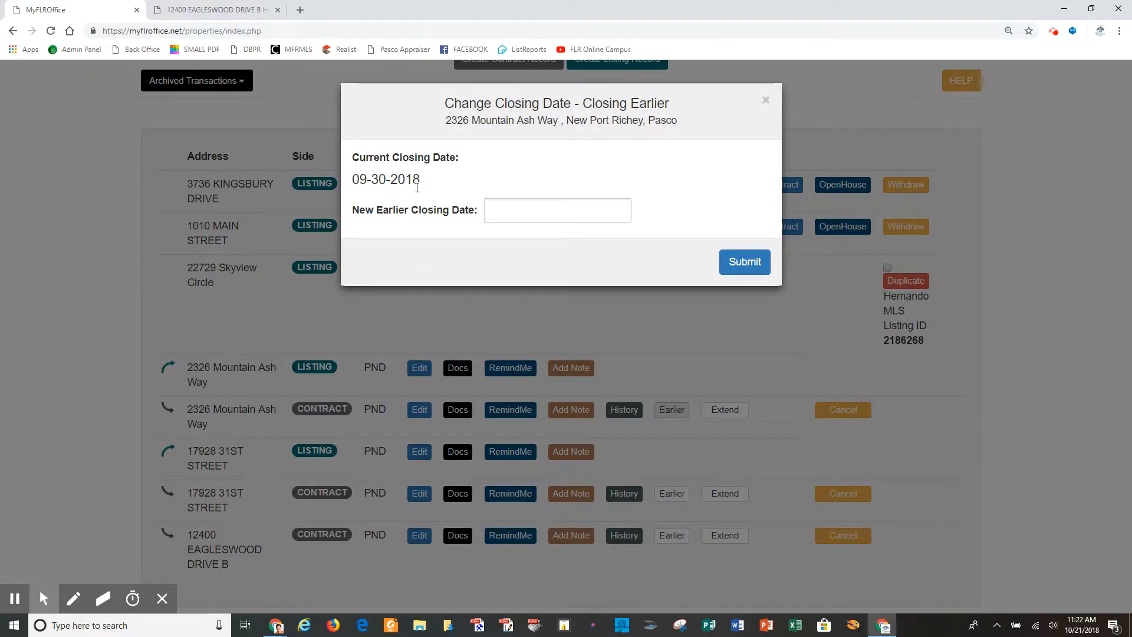
click(503, 215)
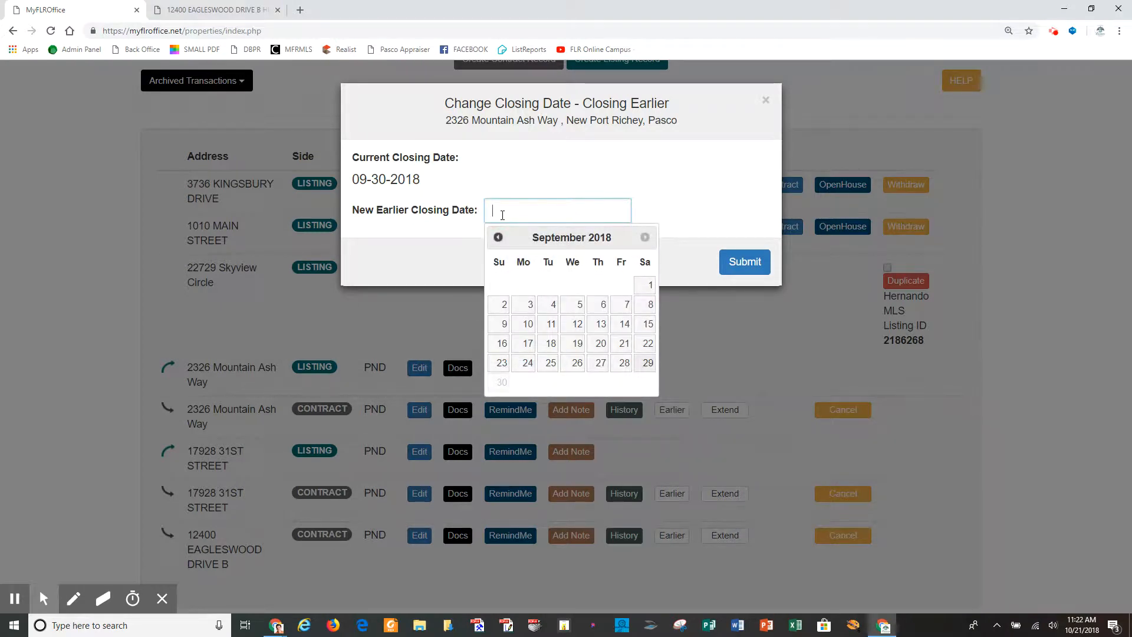
click(595, 348)
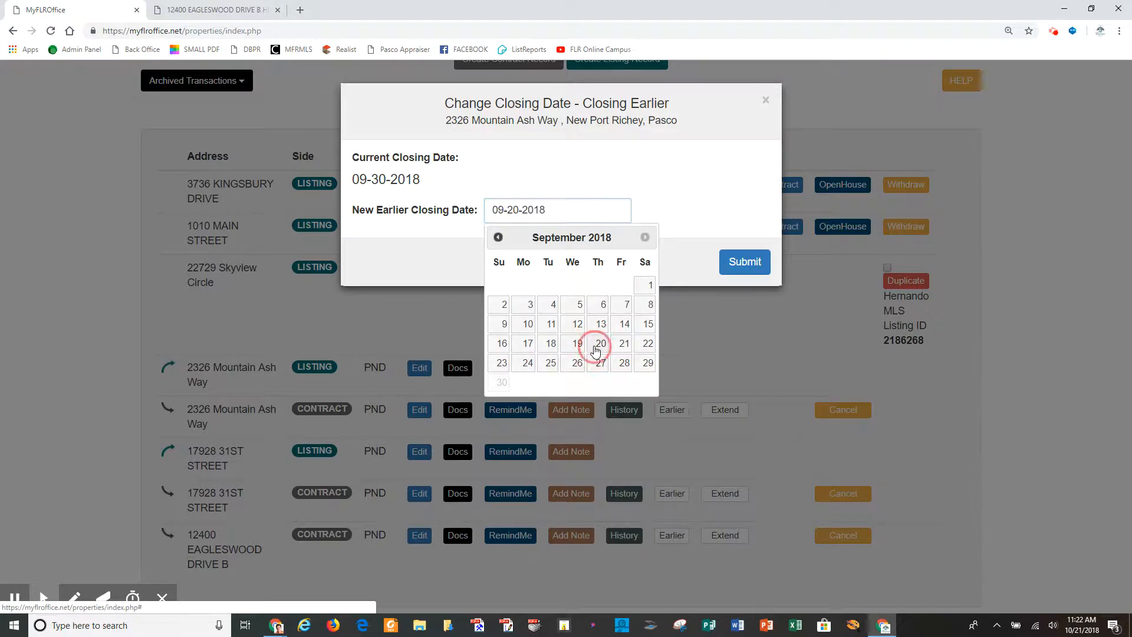
click(754, 267)
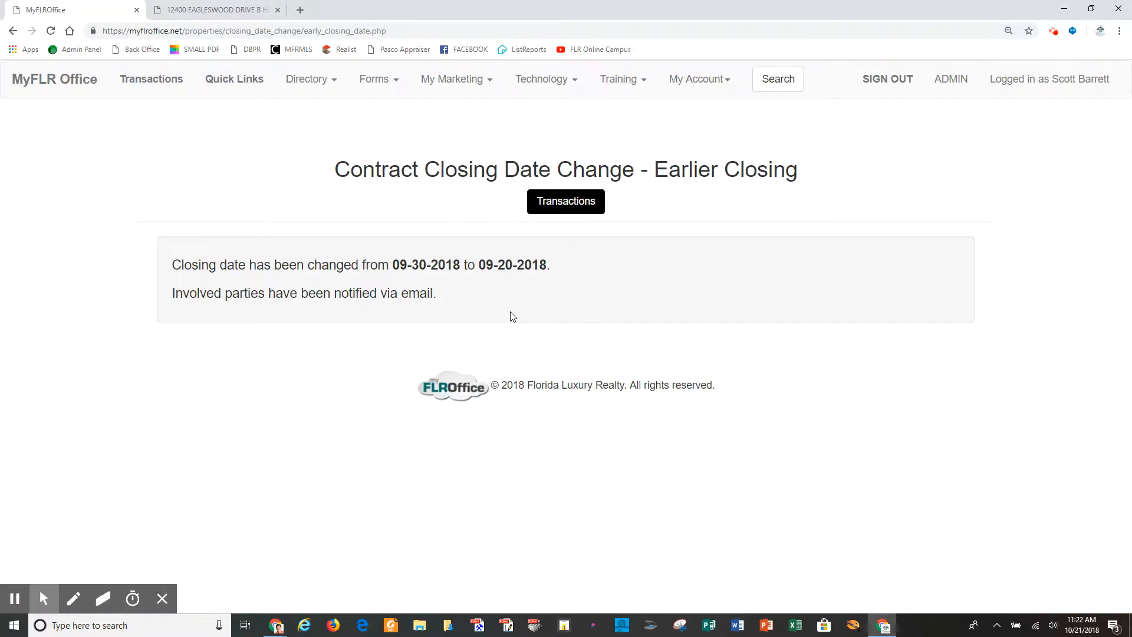
click(578, 207)
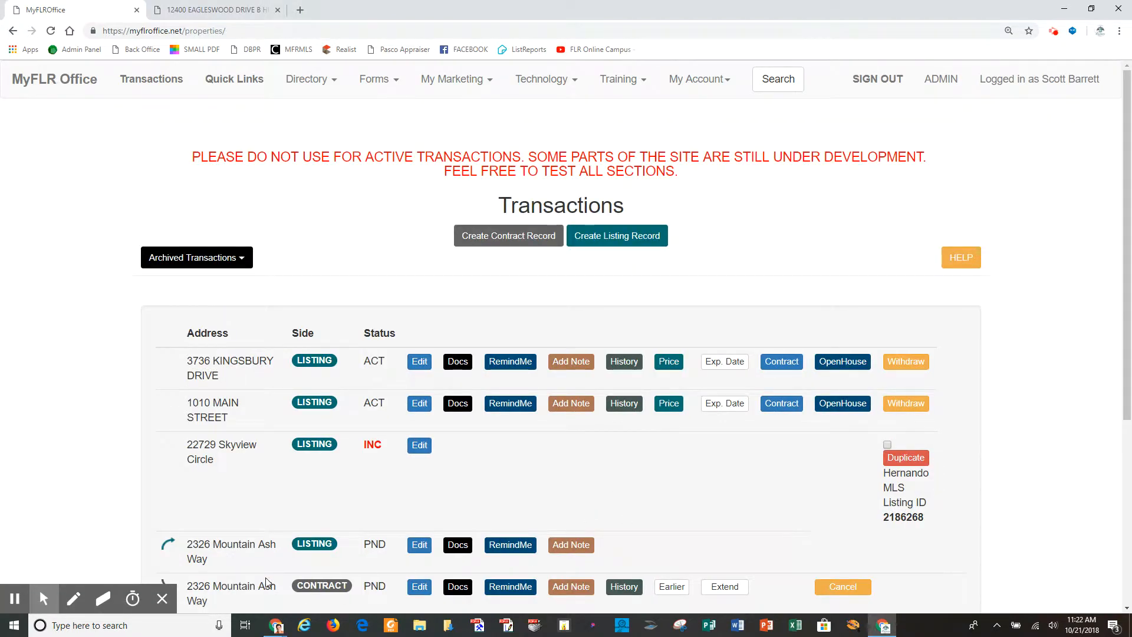
scroll(679, 551, down, 2)
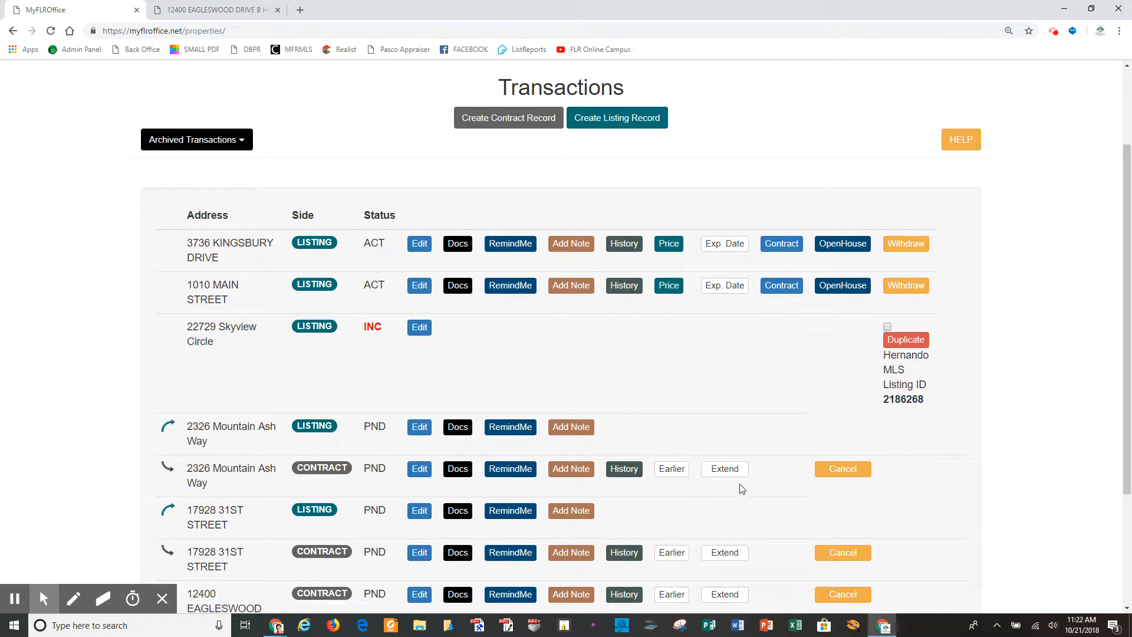
click(850, 476)
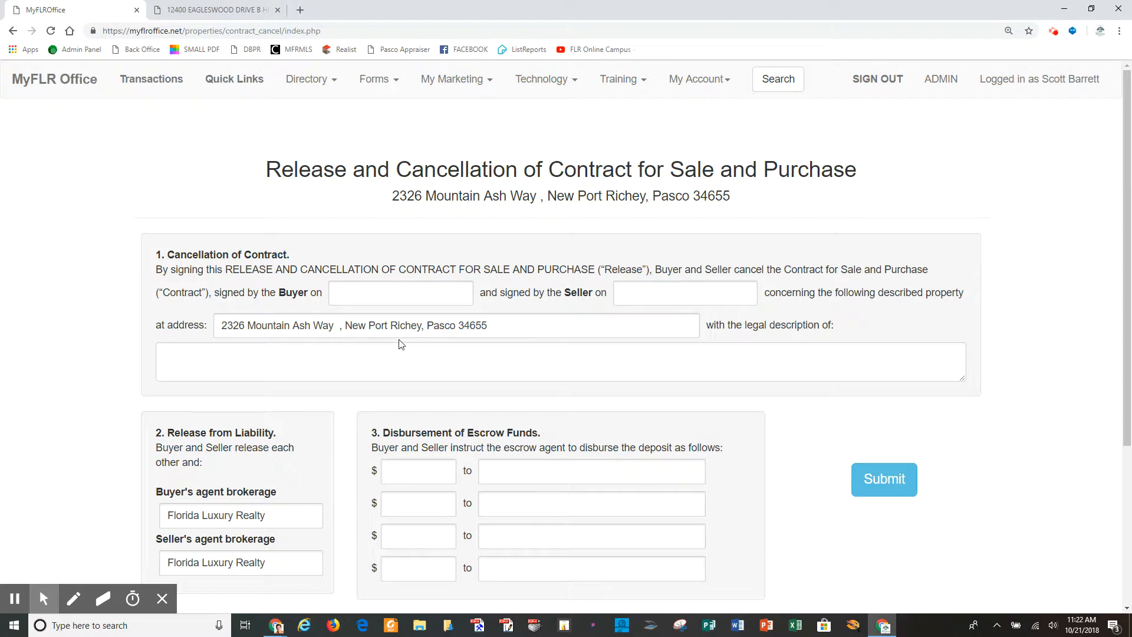
click(350, 299)
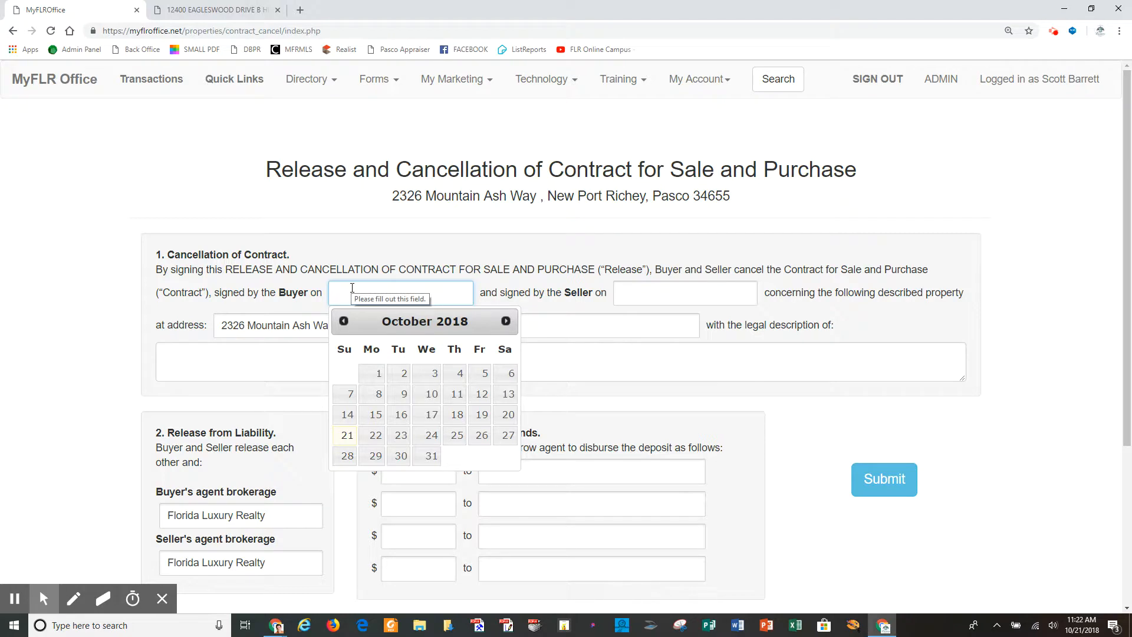
click(652, 292)
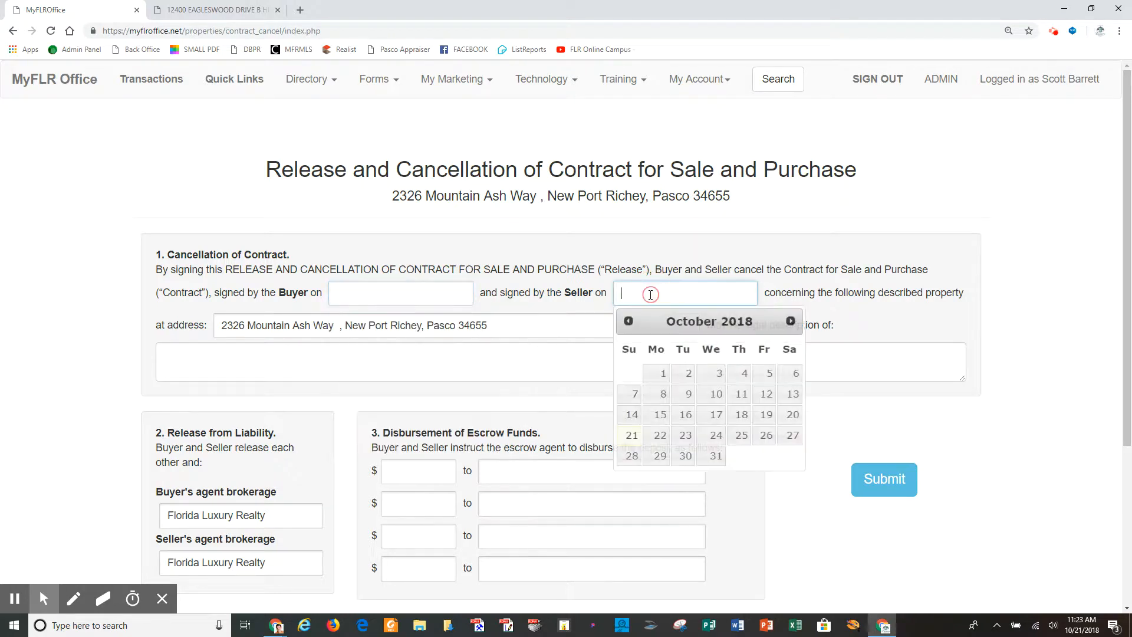
click(311, 372)
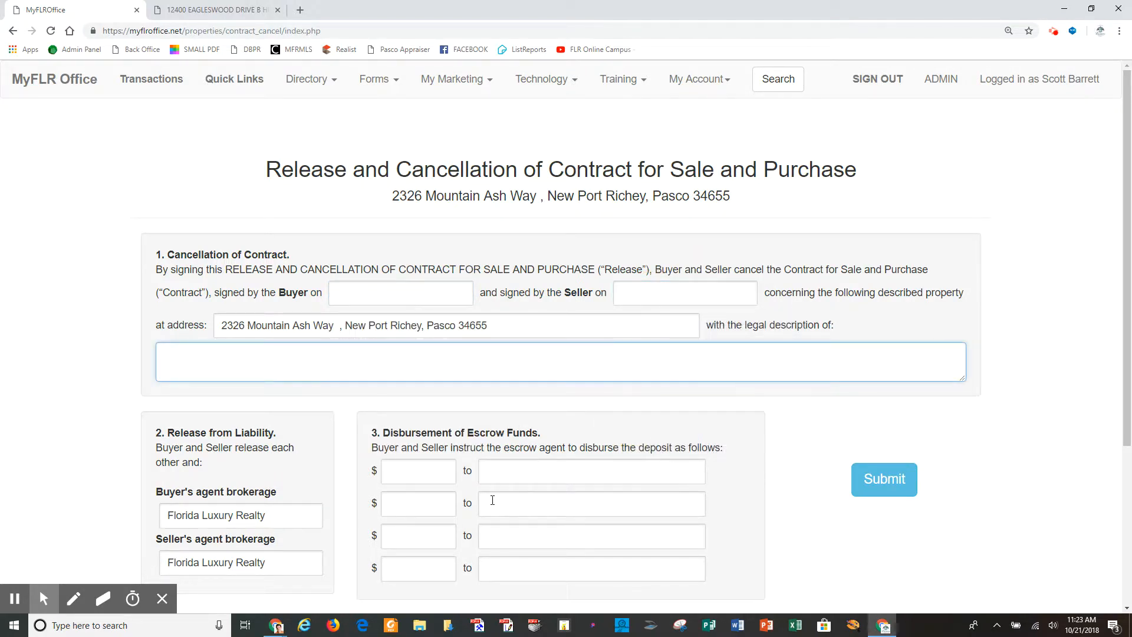
scroll(781, 501, down, 2)
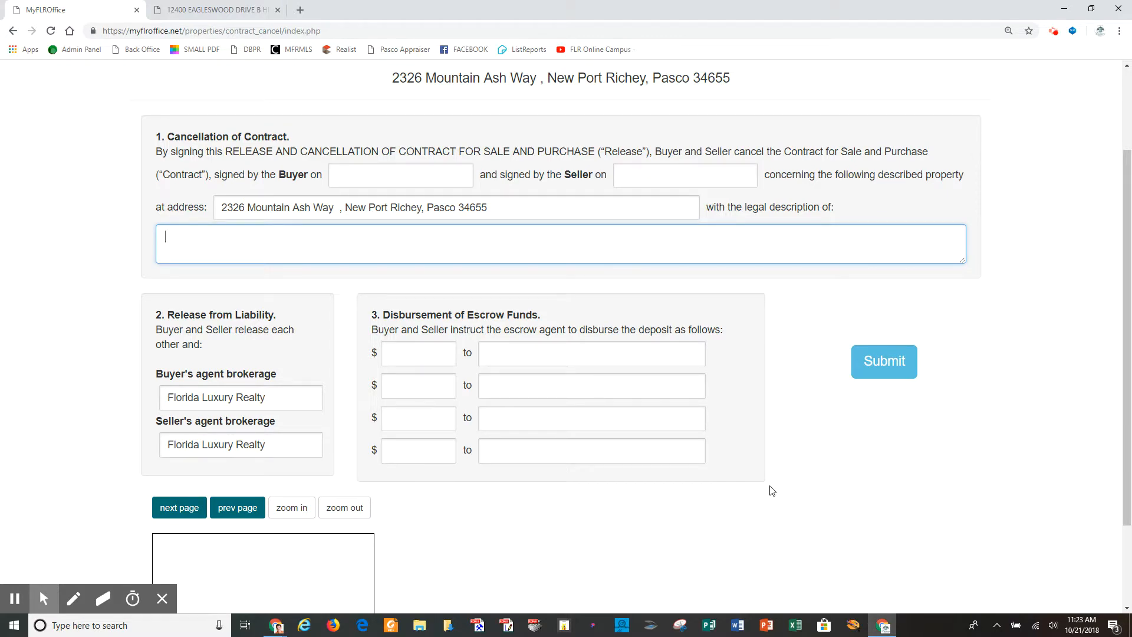
scroll(771, 491, up, 2)
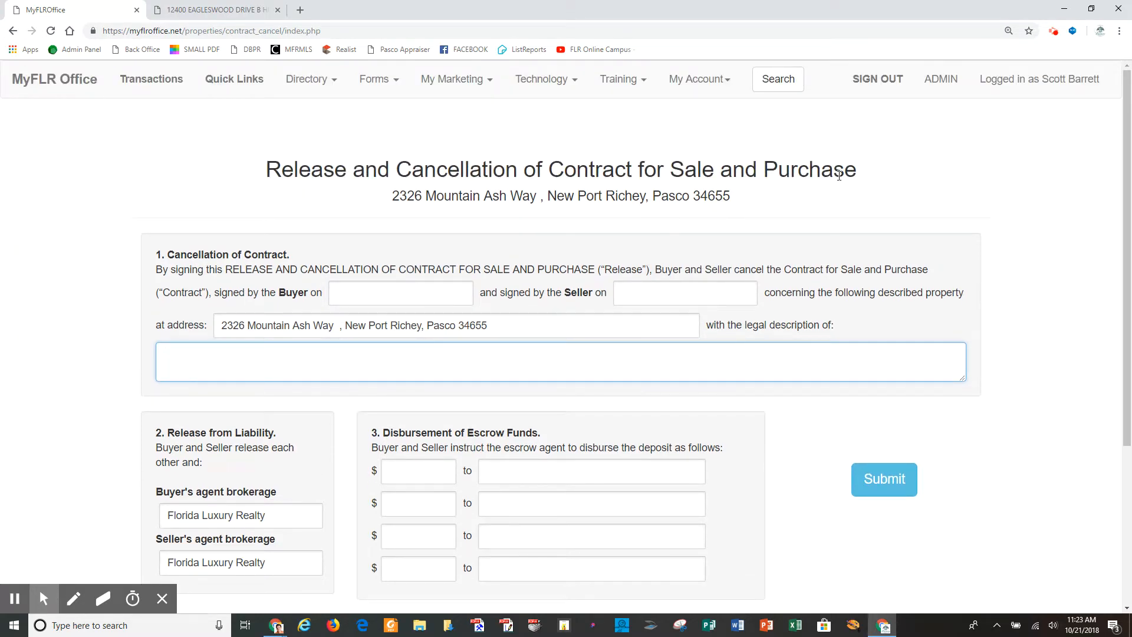
click(148, 83)
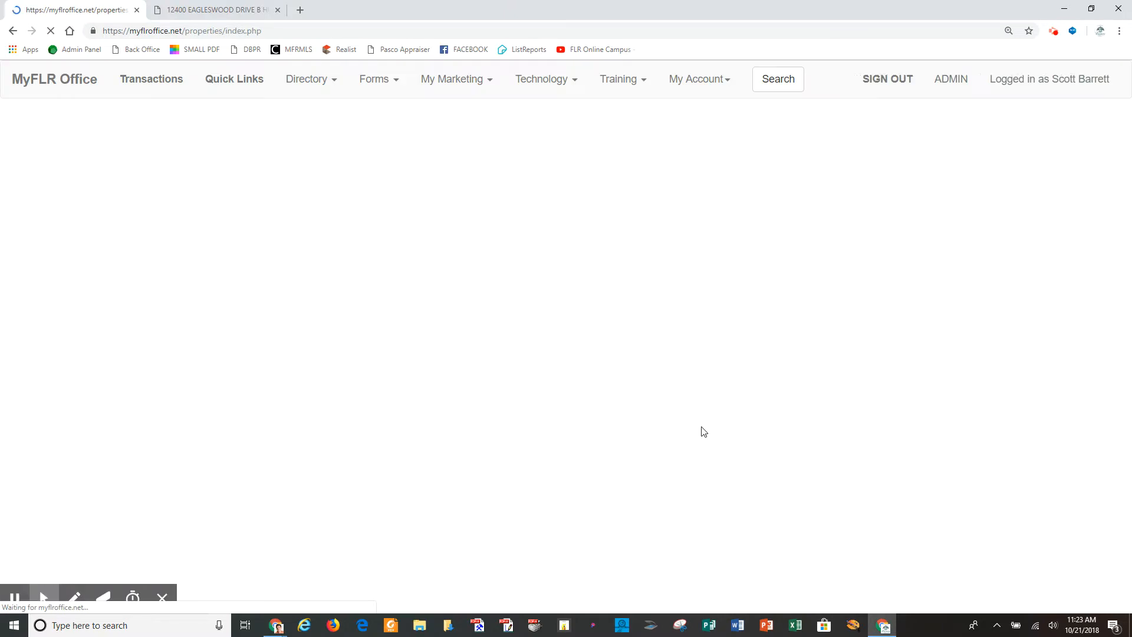